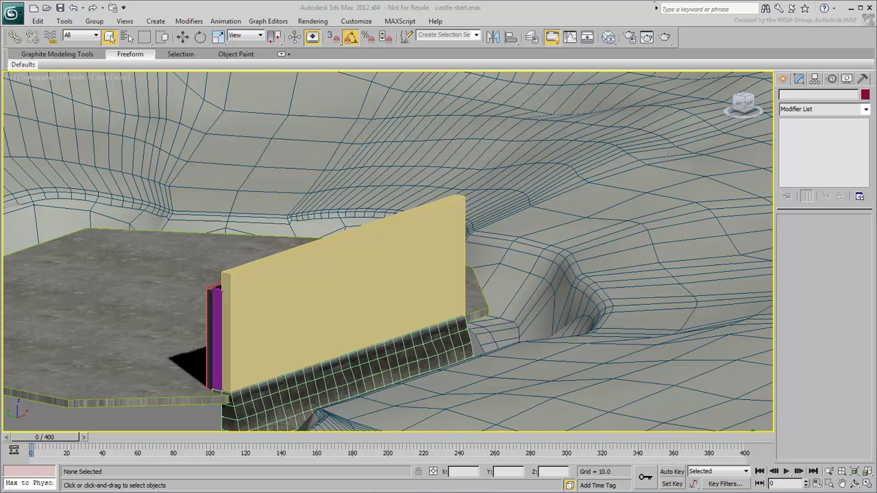
Step: Switch to the web browser and search the ScriptSpot site for "brickerizer"
key(alt+Tab)
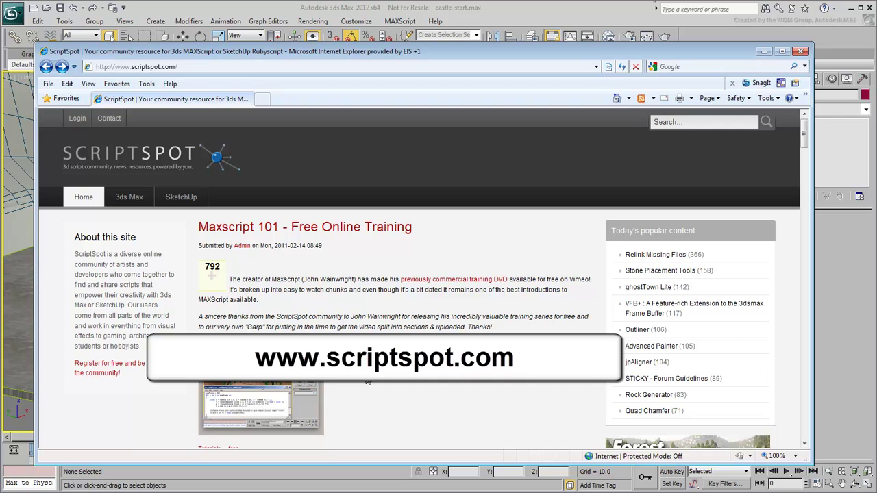
click(703, 122)
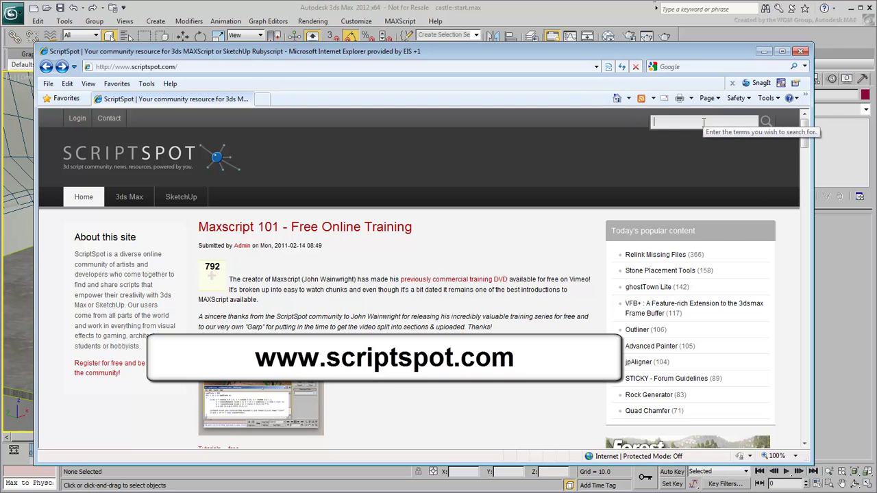
text(brickerizer)
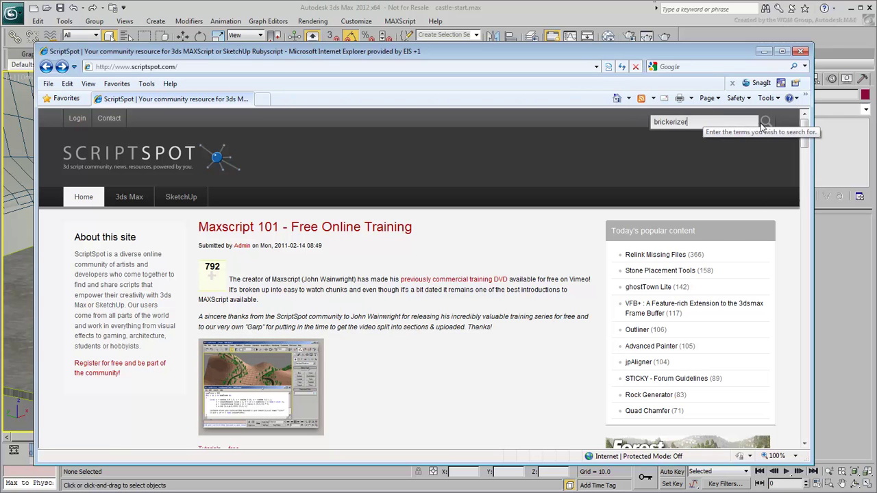
click(766, 123)
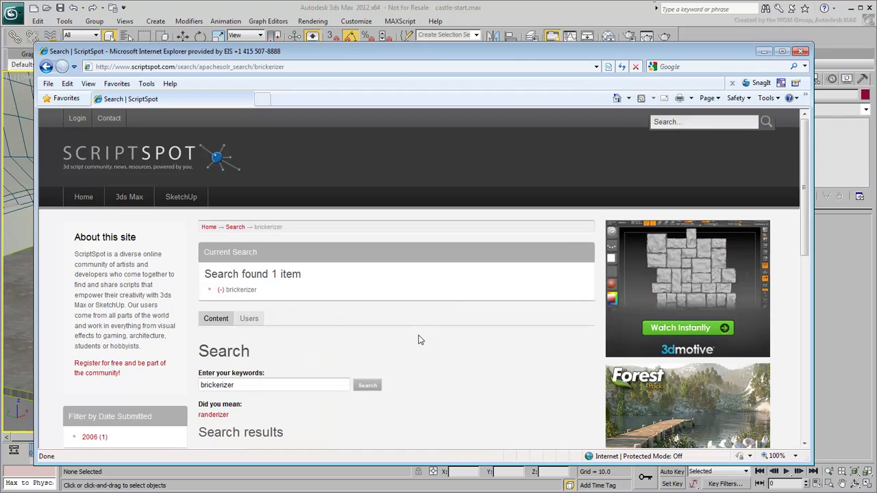
Step: Go to the Brickerizer script page from the search results and download BrickerizerV1.ms to the Desktop
scroll(420, 340, down, 1)
scroll(420, 340, down, 2)
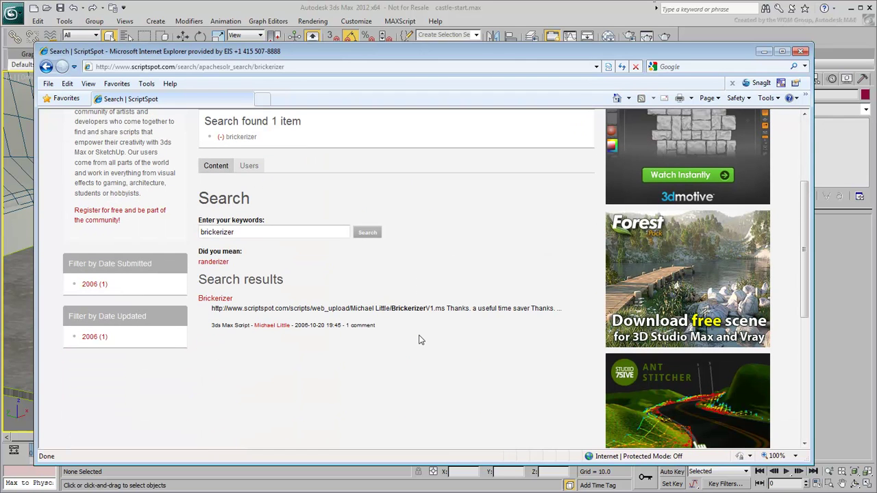
click(214, 299)
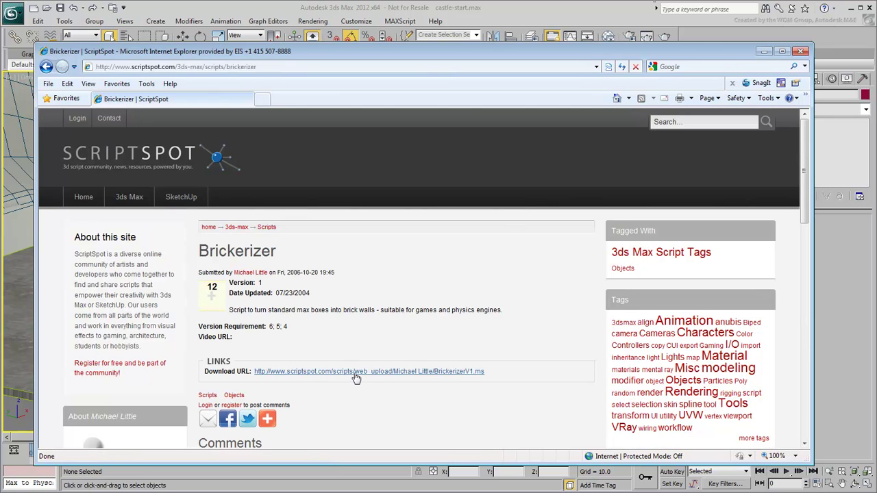
click(355, 374)
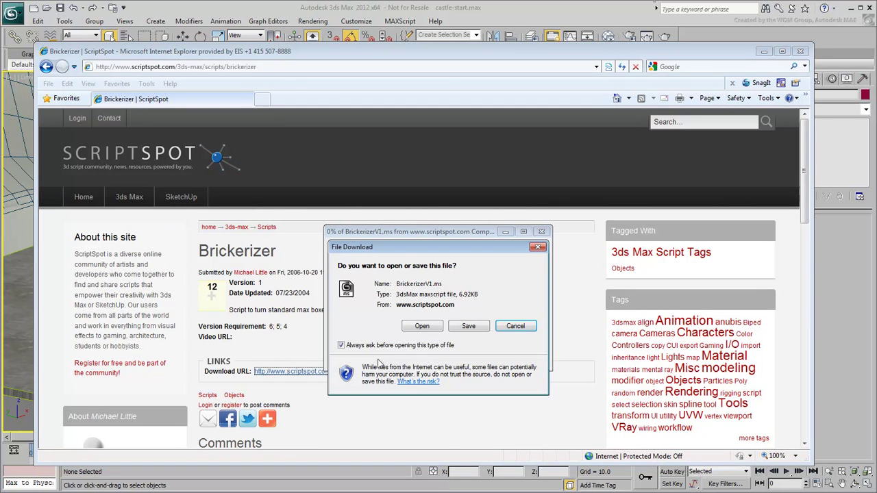
click(469, 327)
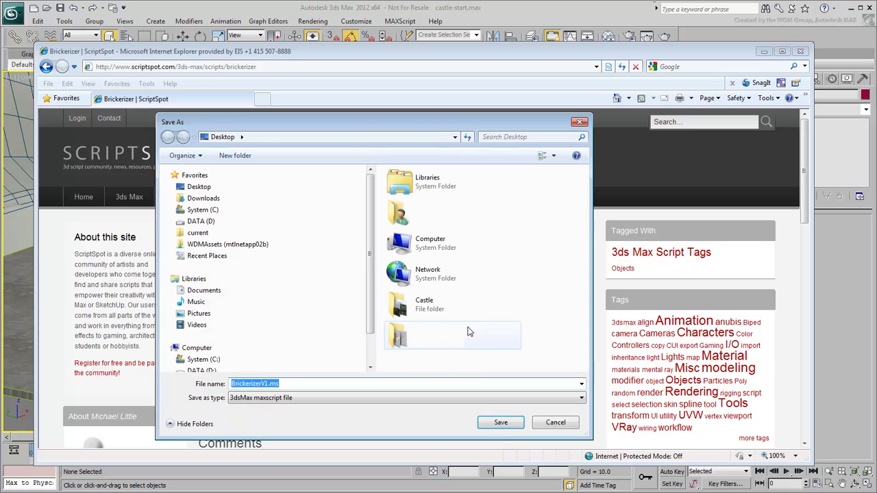
click(501, 423)
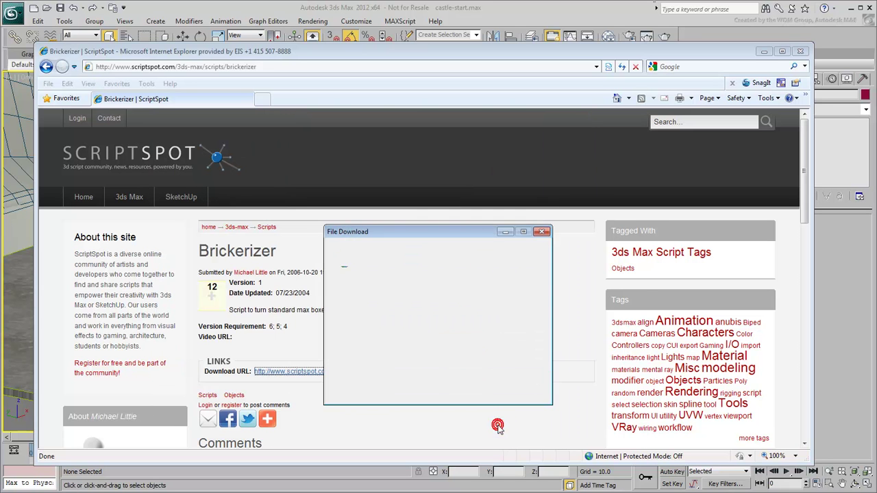
Step: Return to 3ds Max, run the script BrickerizerV1.ms from the Desktop, and place its dialog clear of the wall
click(762, 53)
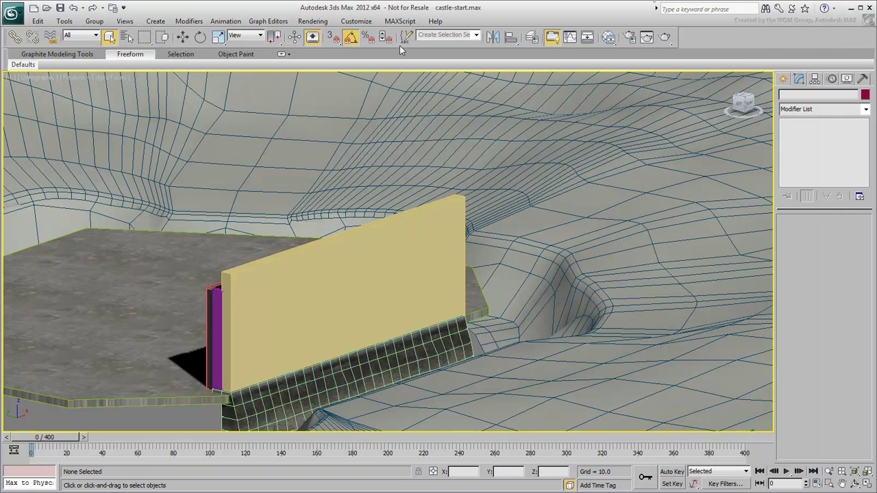
click(400, 21)
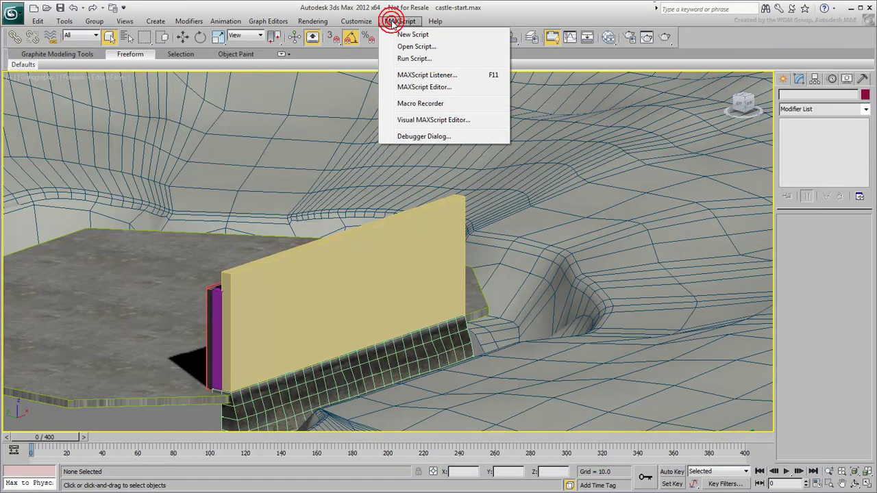
click(403, 60)
click(36, 112)
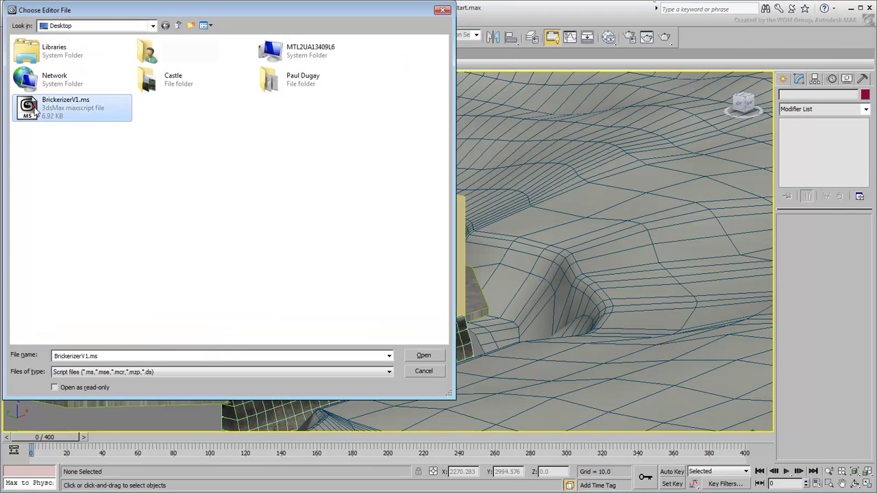
click(424, 356)
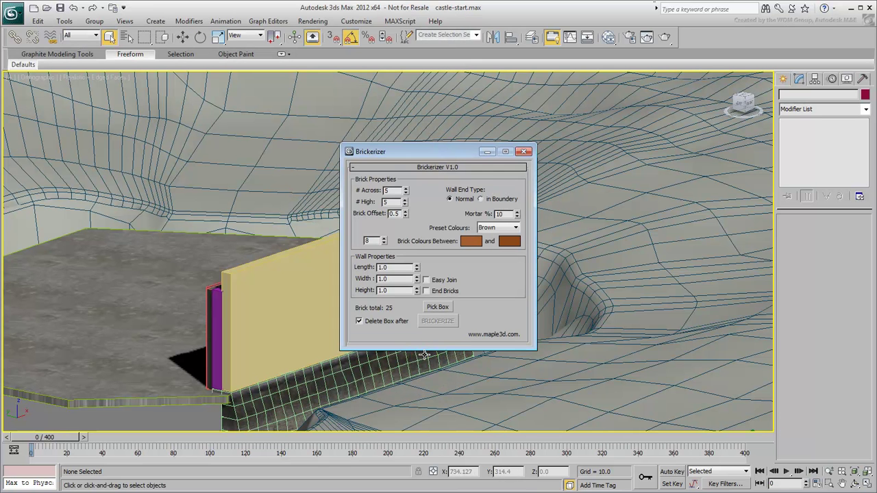
mouse_move(449, 150)
mouse_down()
mouse_move(597, 92)
mouse_move(675, 89)
mouse_up()
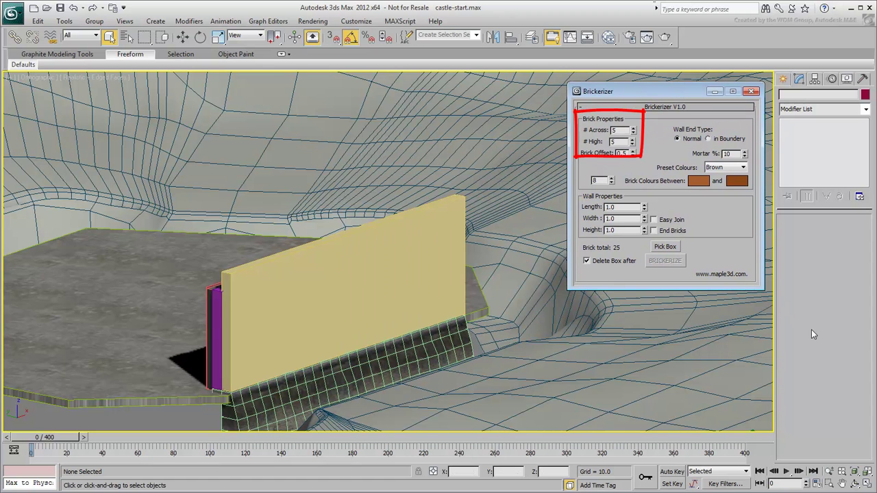
Step: Configure the Brickerizer wall with 26 bricks across, 12 high, 0% mortar and End Bricks enabled
double_click(617, 130)
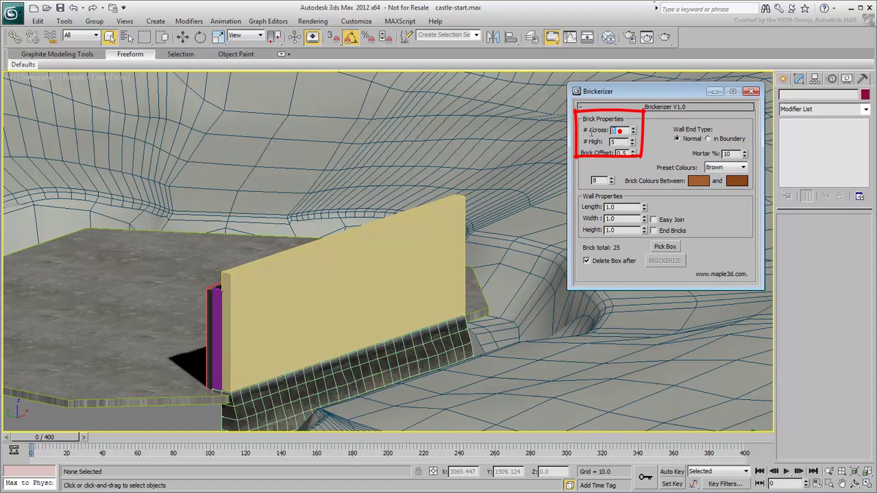
text(26)
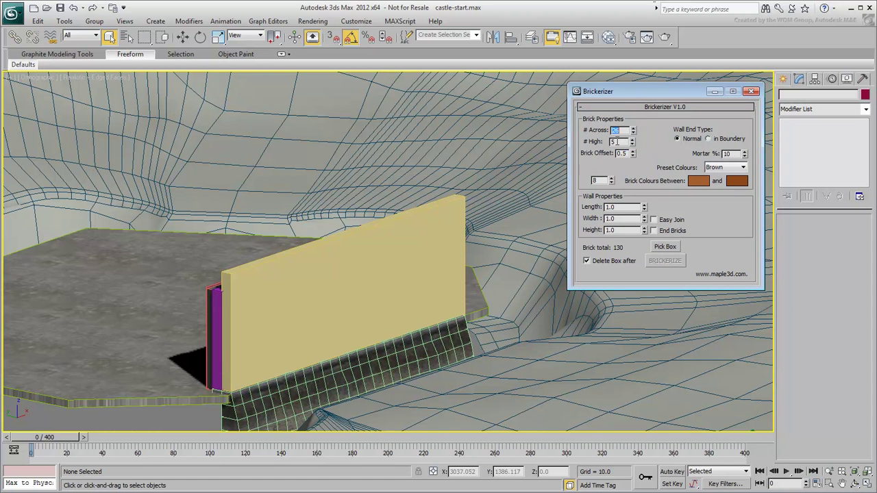
double_click(617, 141)
click(734, 233)
right_click(745, 154)
click(667, 231)
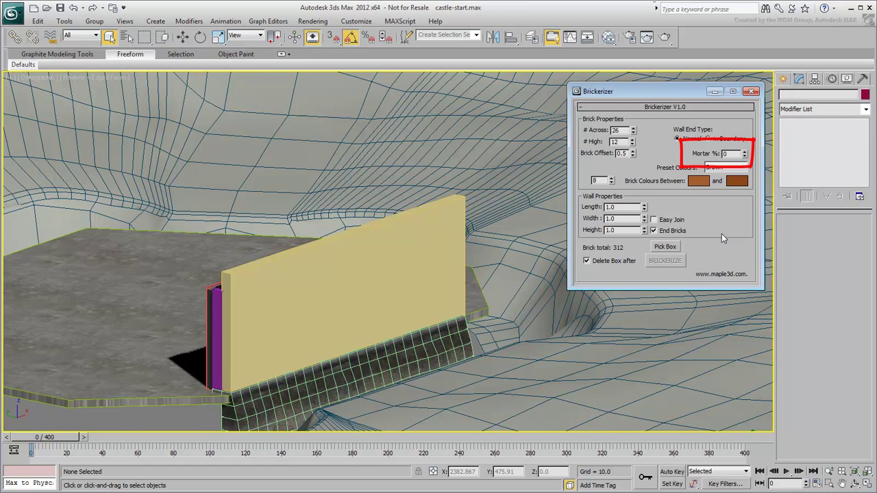
Step: Pick the large beige box as the Brickerizer source and convert it into a brick wall
click(666, 247)
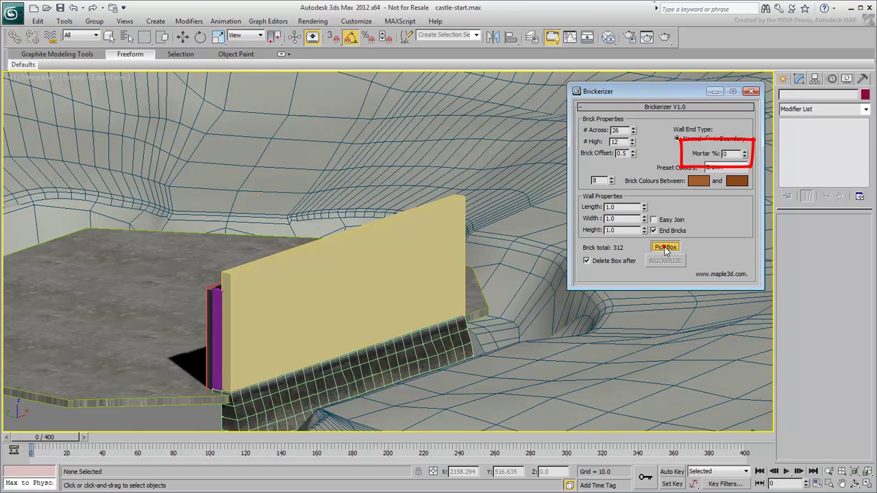
click(392, 260)
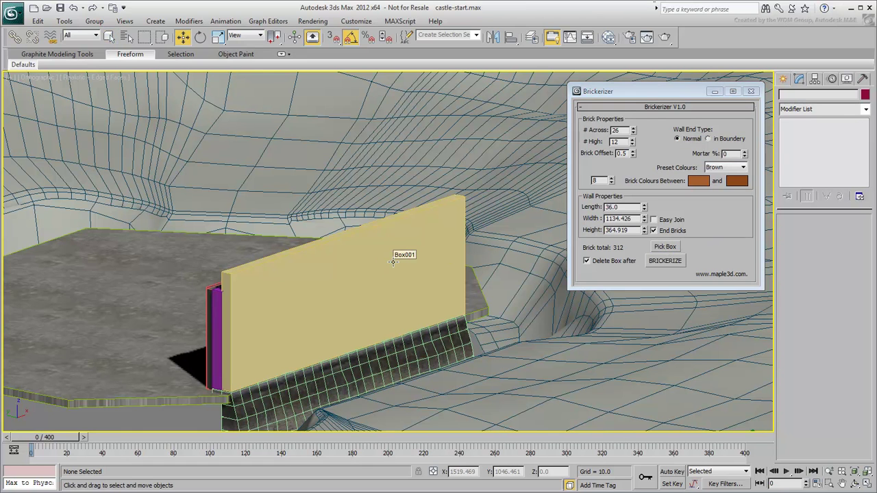
click(669, 263)
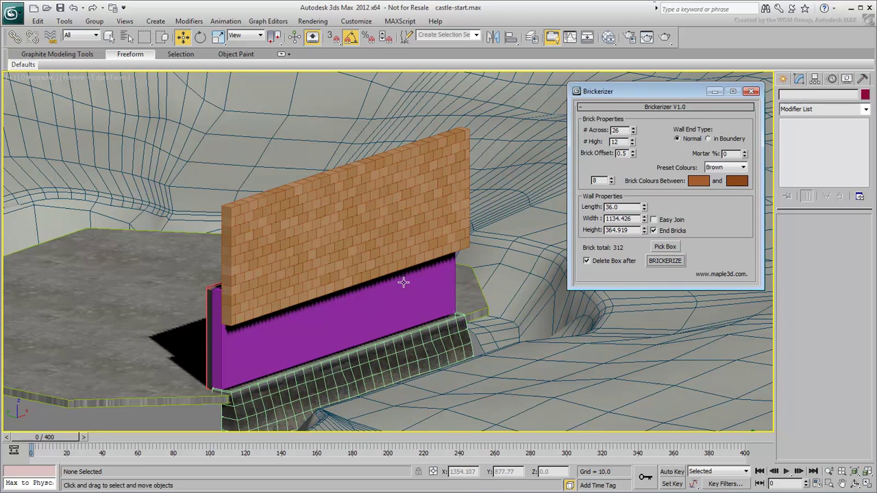
Step: Select all the bricks of the new wall from a side view and set their object color to dark blue
alt+middle_drag(401, 286, 311, 290)
click(261, 269)
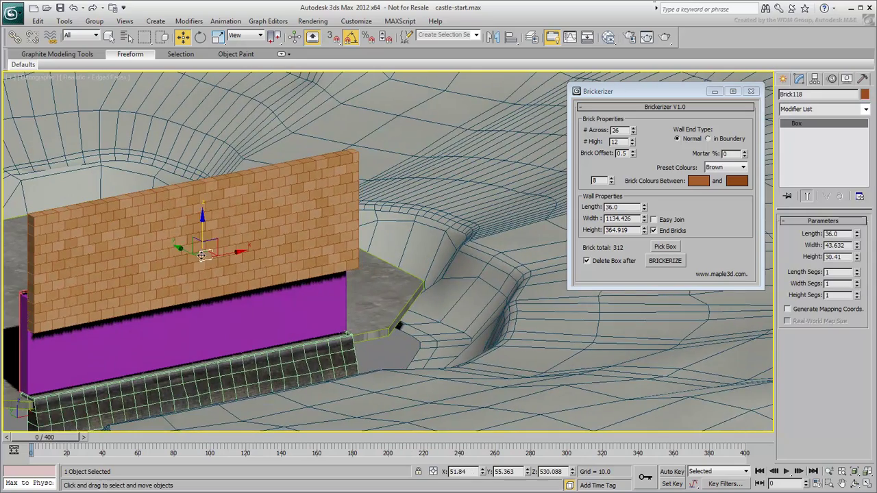
alt+middle_drag(333, 337, 358, 322)
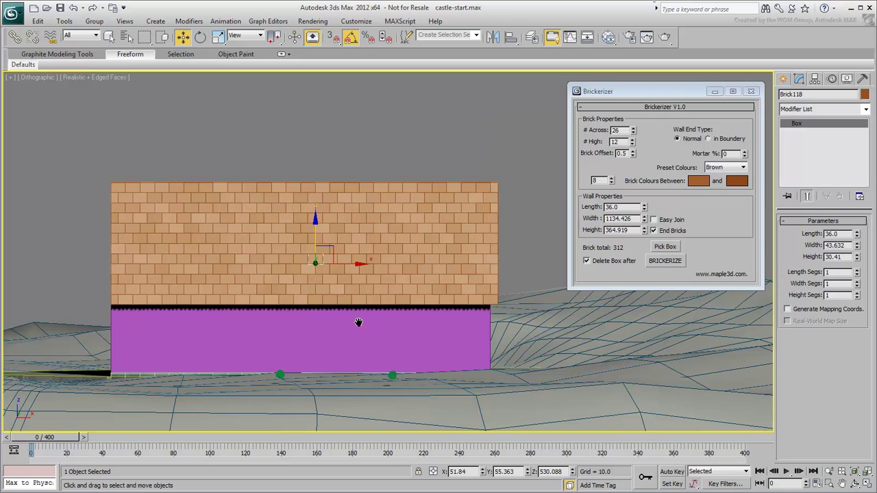
alt+middle_drag(329, 324, 434, 323)
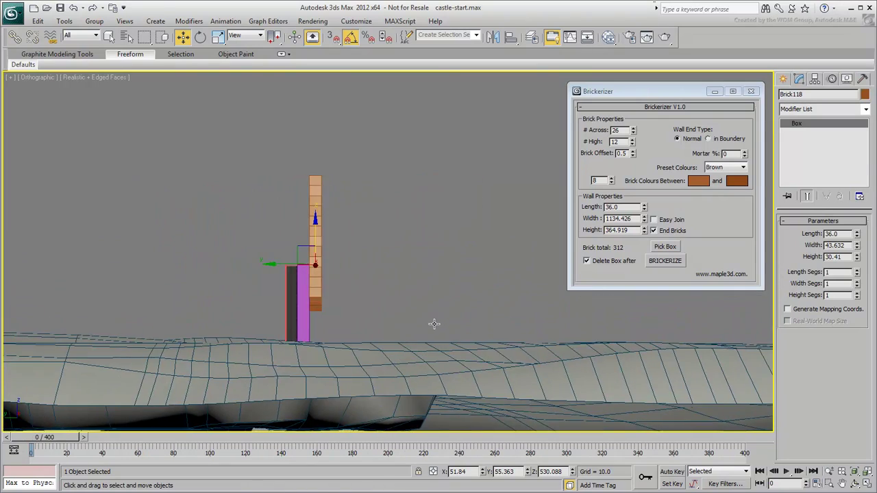
drag(394, 138, 316, 315)
mouse_move(316, 315)
alt+middle_down()
mouse_move(355, 317)
mouse_move(328, 319)
alt+middle_up()
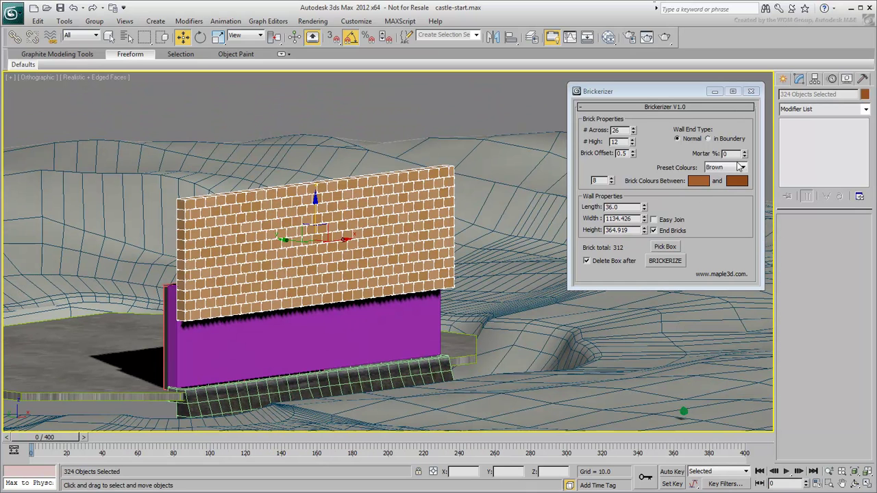
click(865, 94)
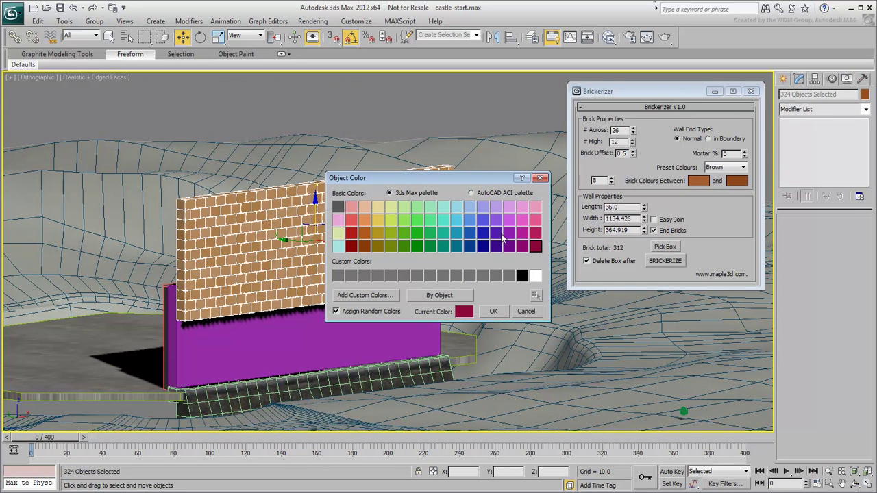
click(482, 246)
click(491, 311)
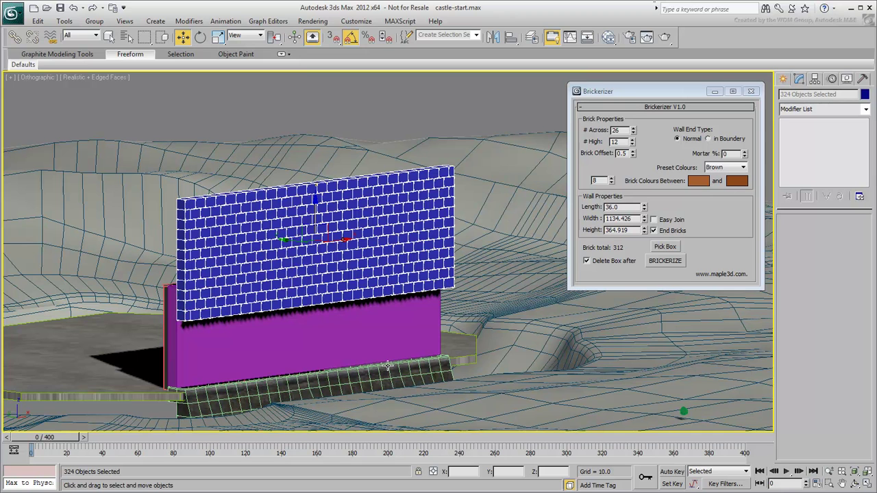
Step: Turn on 3D snapping to Endpoint and move the brick wall straight down so its lower corner snaps to the purple wall's base
right_click(333, 39)
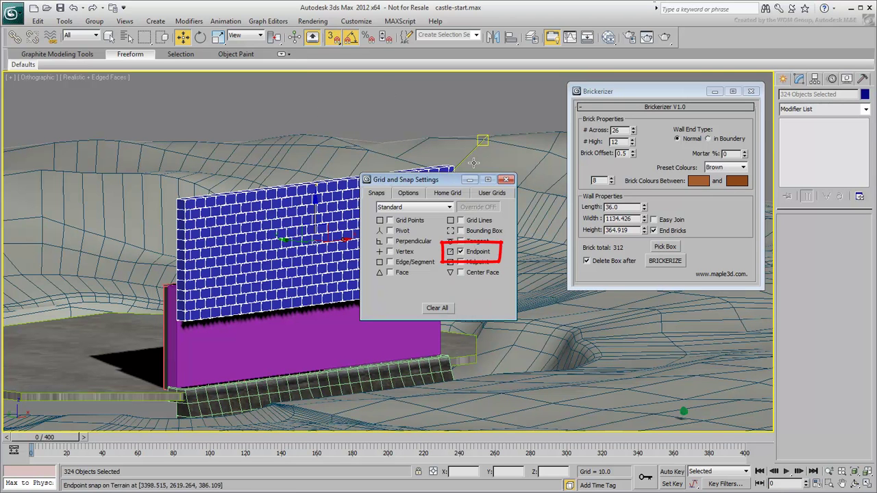
click(506, 179)
alt+middle_drag(172, 310, 240, 305)
scroll(283, 295, up, 5)
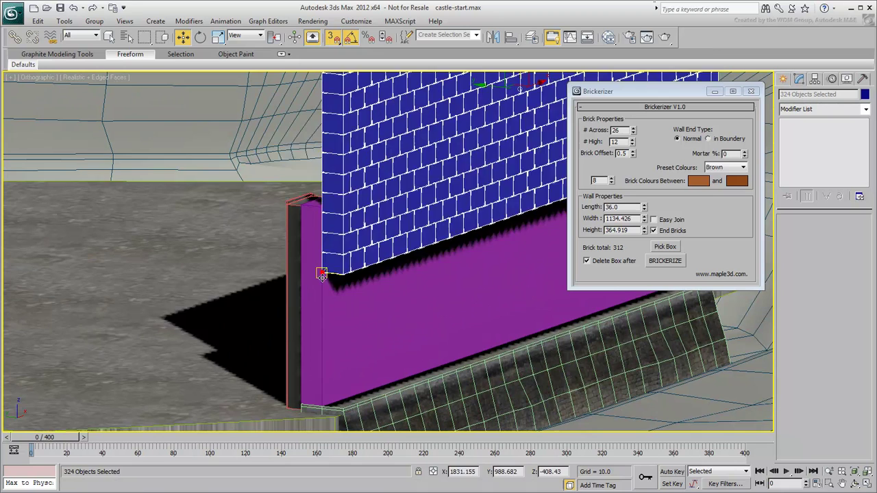
drag(321, 272, 321, 406)
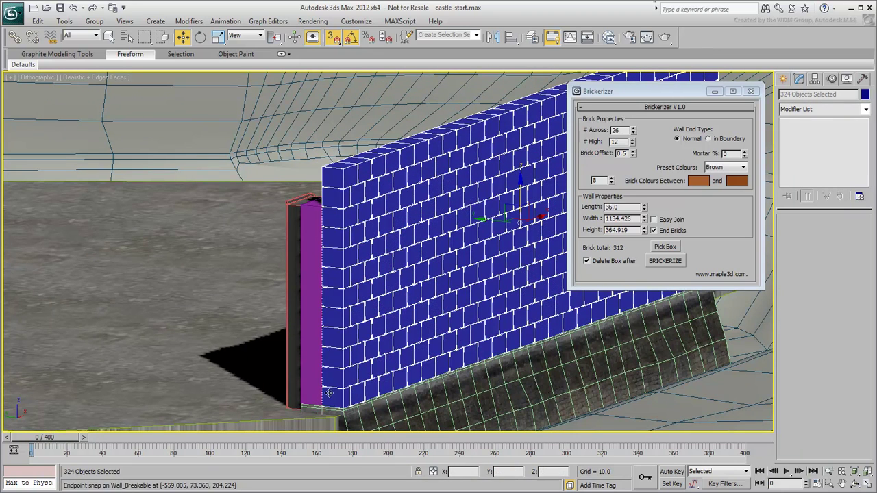
Step: Delete the six full-size end bricks in alternate rows at the far end of the wall, from the second row to the lowest
alt+middle_drag(427, 323, 263, 308)
scroll(445, 222, up, 4)
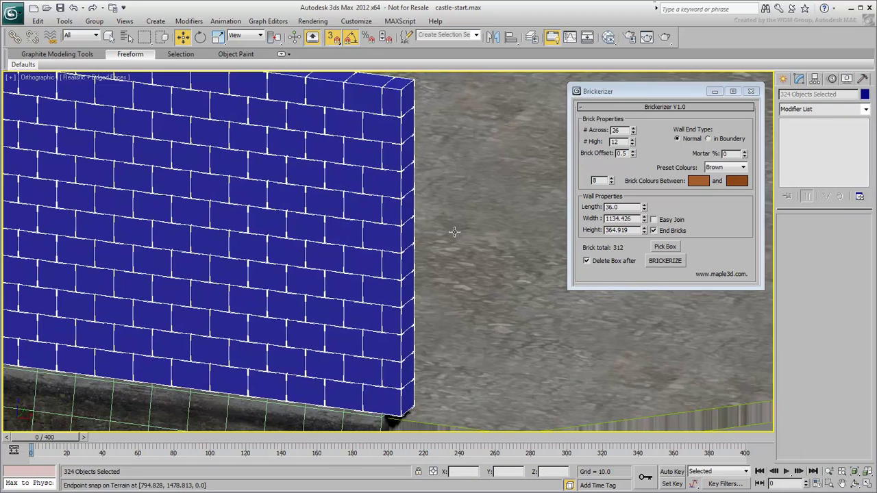
click(379, 129)
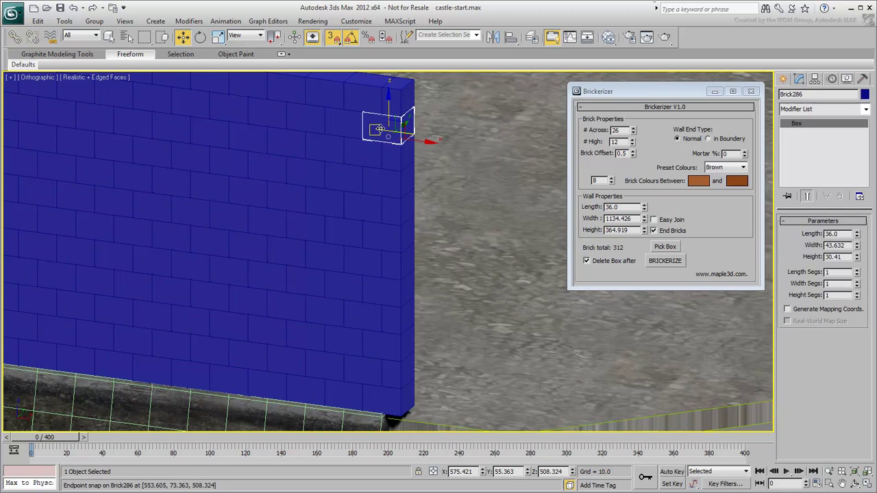
ctrl+click(387, 182)
ctrl+click(388, 234)
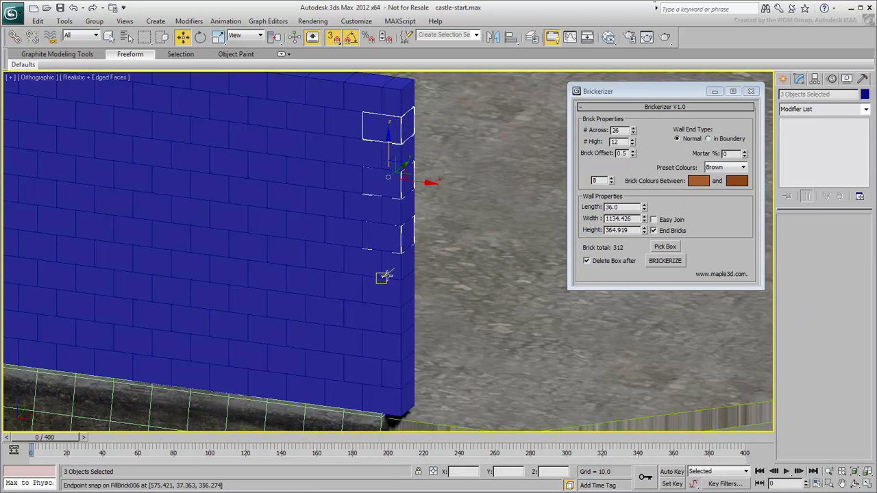
ctrl+click(387, 290)
ctrl+click(387, 346)
ctrl+click(387, 401)
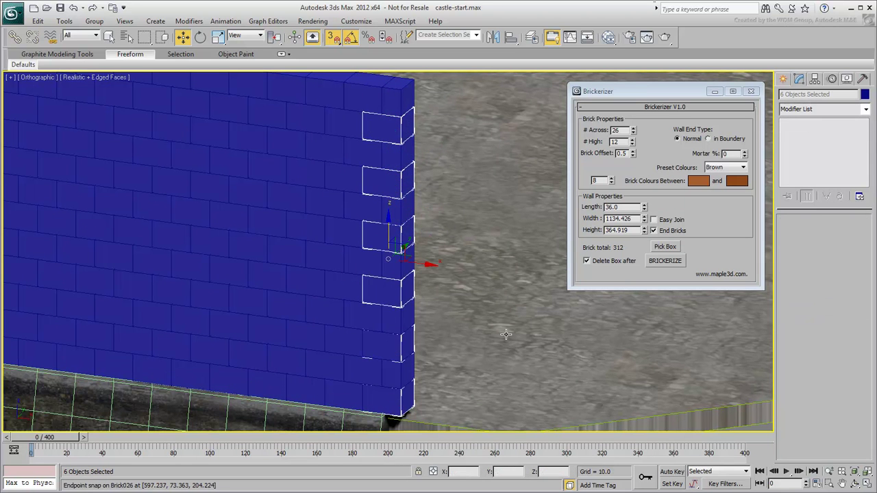
key(Delete)
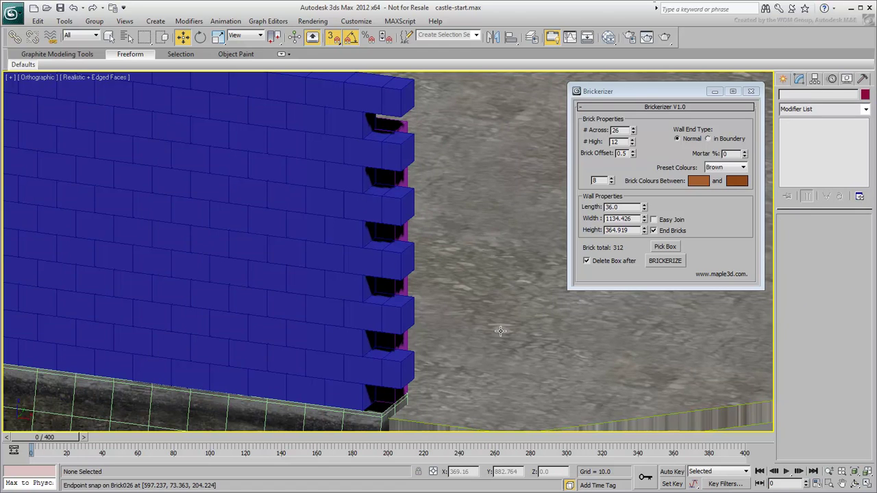
Step: Select the six half-size end bricks at the far end of the blue wall and snap-move them inward to fill the gaps
click(394, 105)
ctrl+click(396, 150)
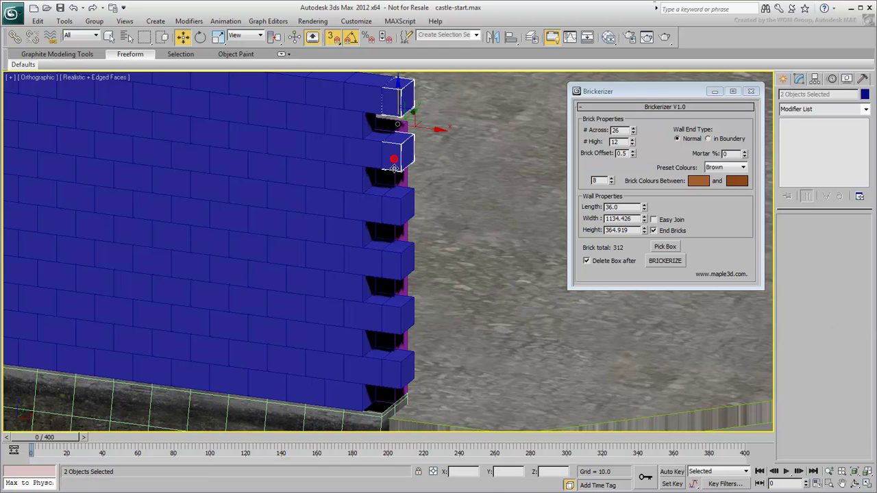
ctrl+click(393, 215)
ctrl+click(393, 260)
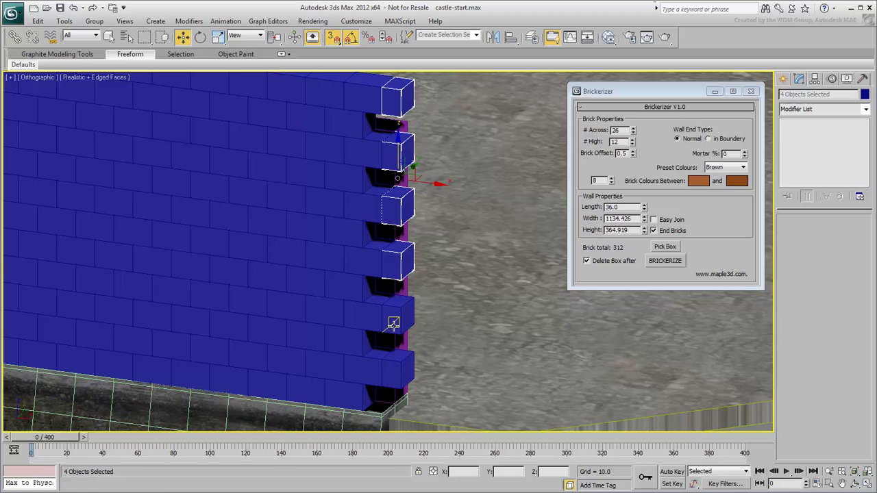
ctrl+click(394, 325)
ctrl+click(396, 370)
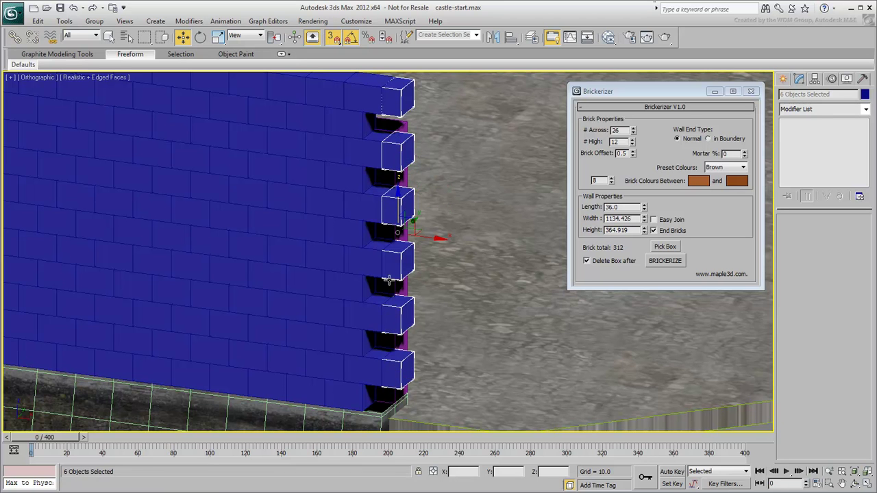
drag(385, 113, 363, 138)
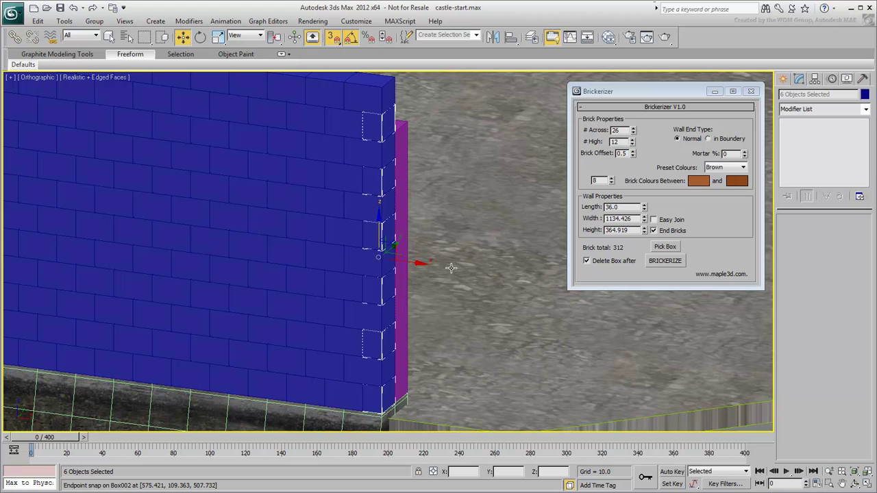
scroll(472, 261, down, 3)
alt+middle_drag(476, 261, 480, 288)
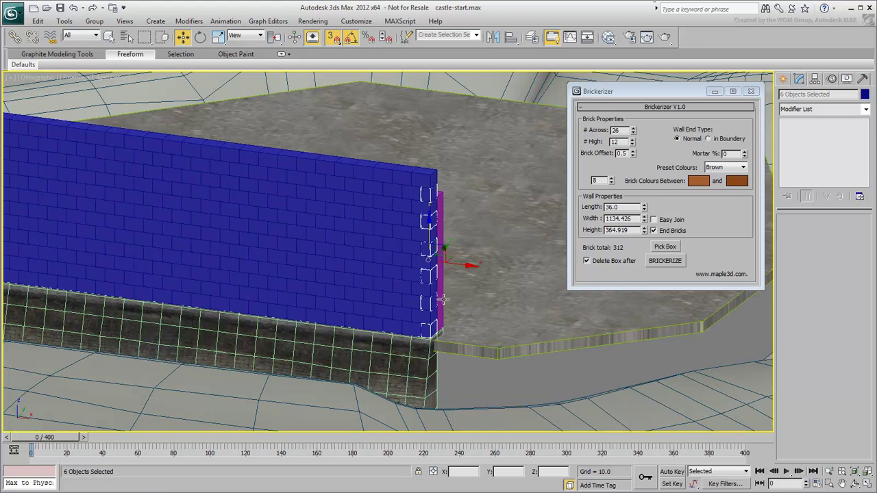
click(489, 386)
Step: Set the number of bricks high to 10, pick the purple box as the source, and brickerize it
scroll(423, 355, up, 2)
alt+middle_drag(421, 349, 258, 304)
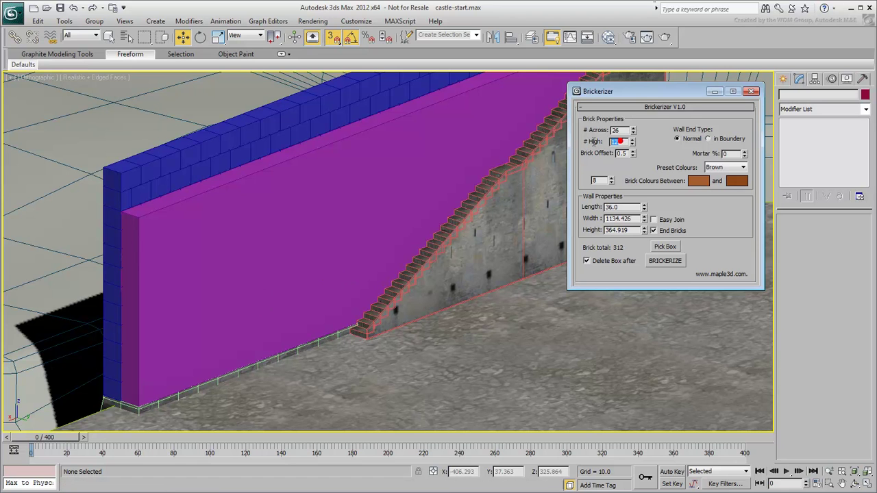
double_click(619, 141)
text(10)
key(Return)
click(664, 247)
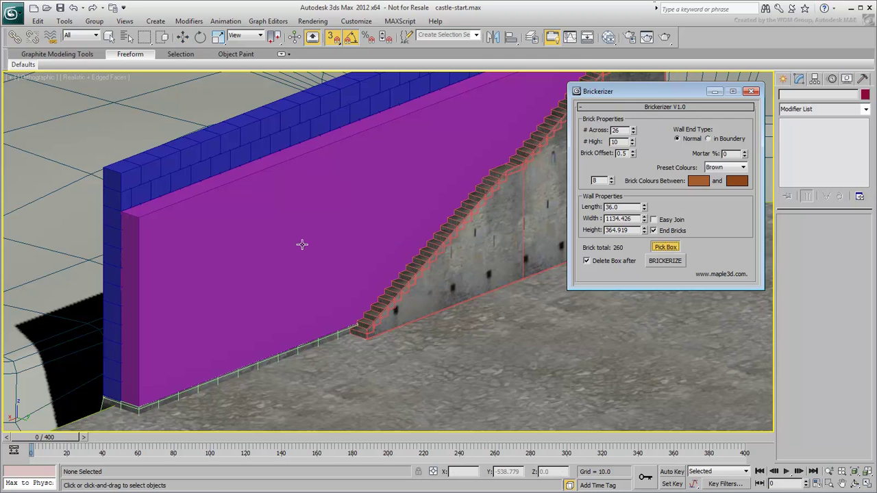
click(352, 244)
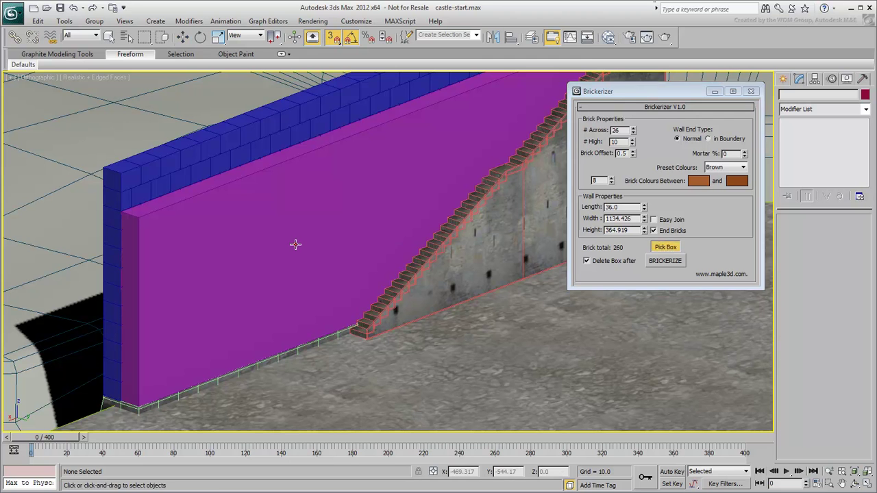
click(664, 262)
Step: Select all bricks of the new wall from the side, color them crimson, and move them straight down to snap onto the blue wall's base
key(shift+z)
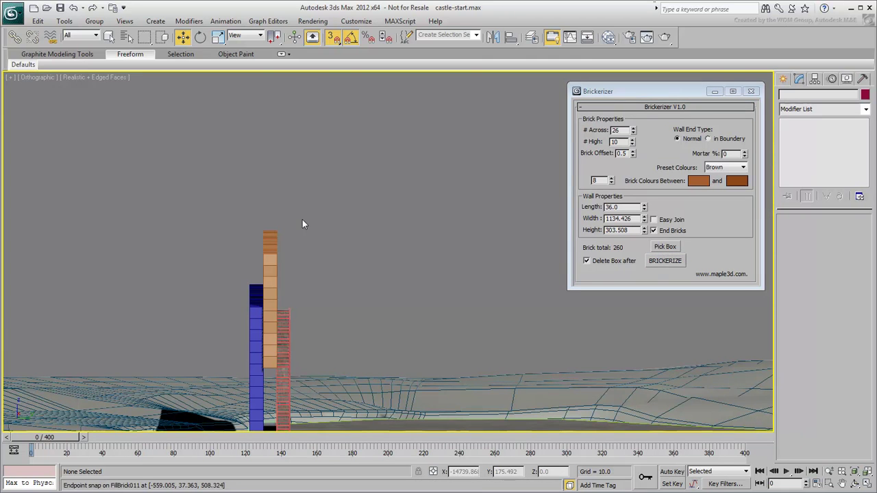
click(268, 204)
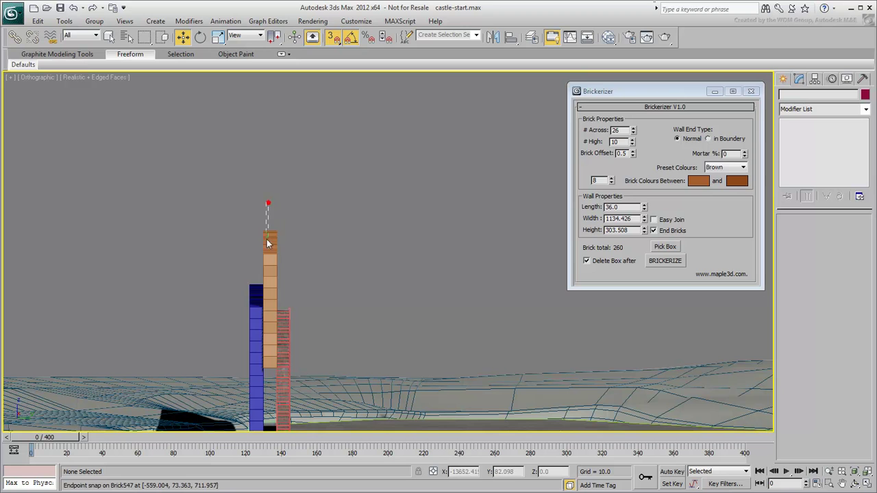
click(270, 371)
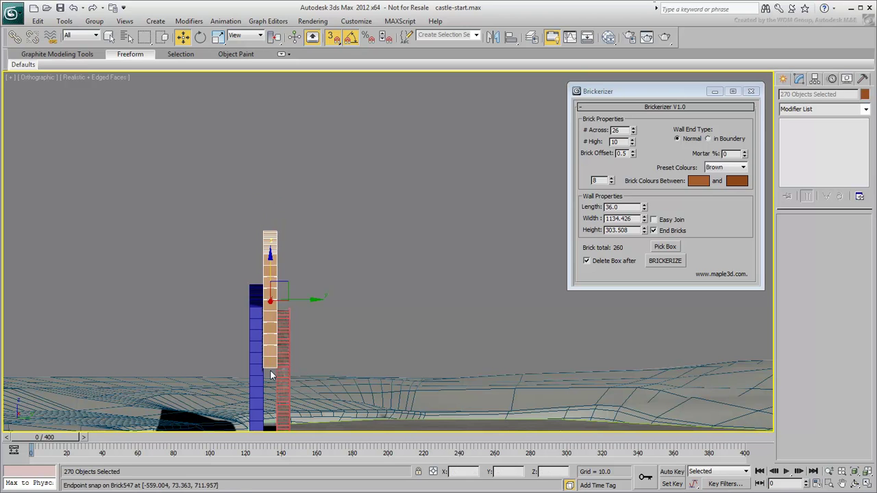
alt+middle_drag(288, 365, 337, 361)
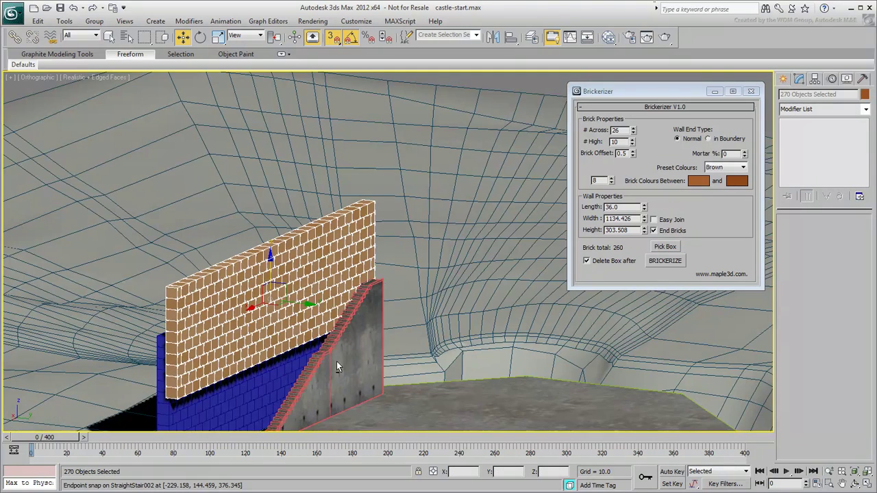
scroll(337, 361, up, 5)
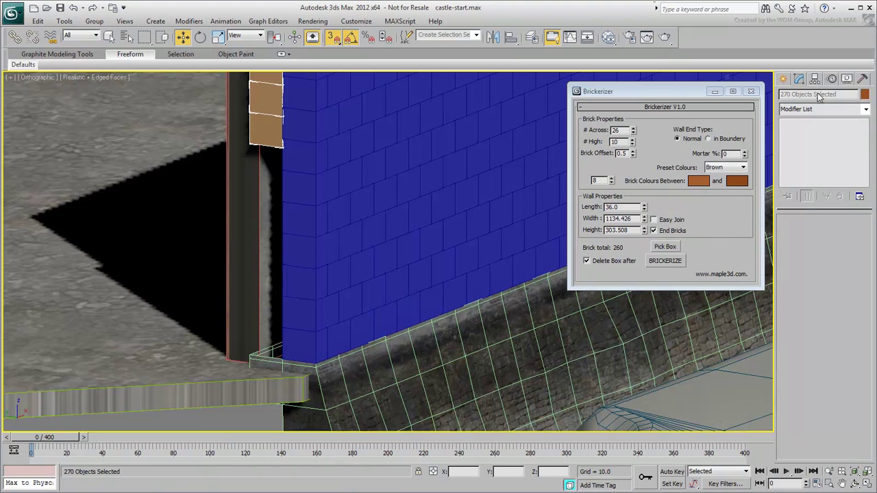
click(865, 94)
click(535, 233)
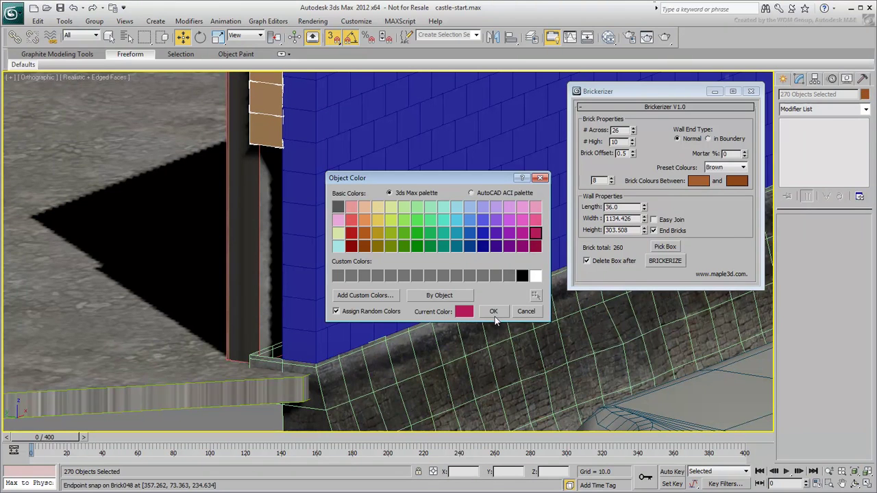
key(Return)
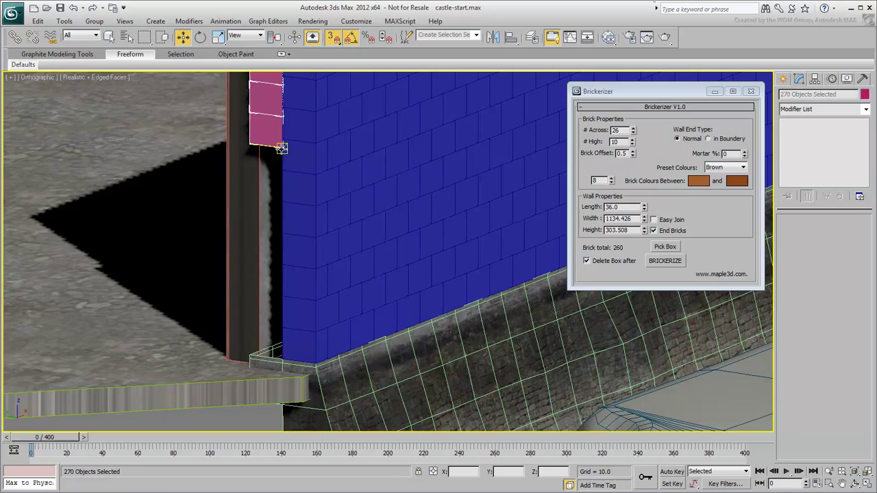
drag(282, 143, 281, 359)
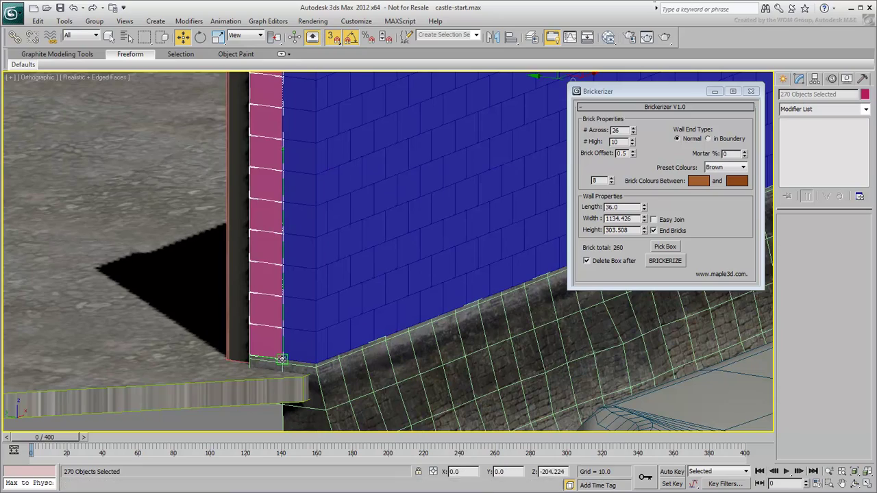
Step: Delete the five full-size end bricks in alternate rows of the crimson wall, from the second row to the lowest
scroll(308, 204, down, 3)
mouse_move(307, 204)
middle_down()
mouse_move(281, 339)
mouse_move(223, 334)
mouse_move(295, 203)
middle_up()
scroll(223, 334, up, 3)
click(288, 204)
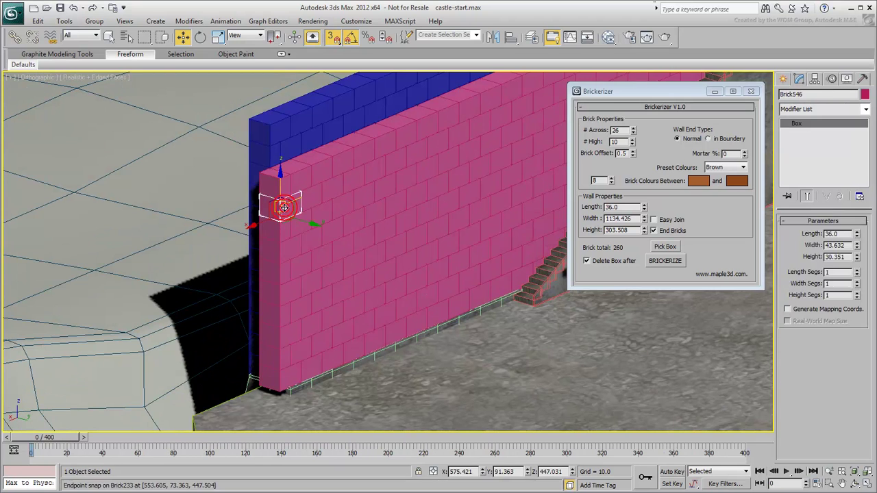
ctrl+click(288, 245)
ctrl+click(288, 291)
ctrl+click(289, 342)
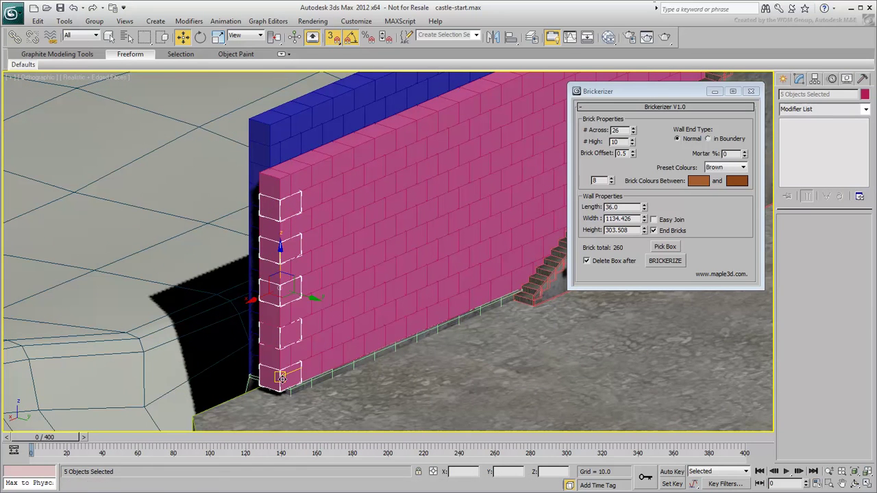
right_click(281, 377)
Step: Select the five remaining half-size end bricks of the crimson wall and snap-move them inward and down to close the gaps
click(274, 185)
ctrl+click(274, 227)
ctrl+click(275, 271)
ctrl+click(279, 317)
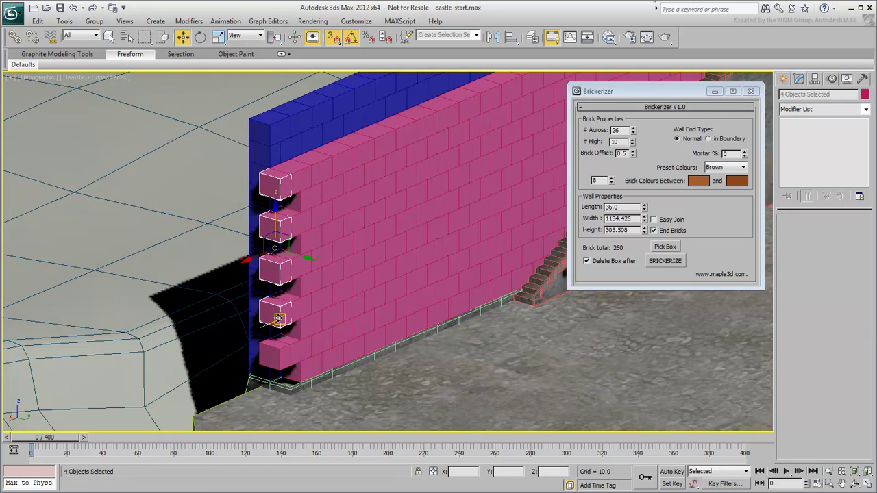
ctrl+click(274, 353)
scroll(301, 261, up, 3)
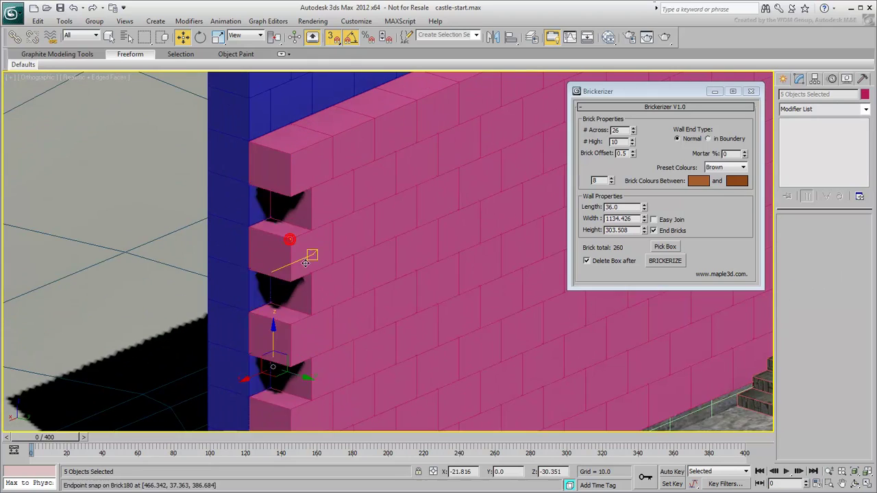
drag(305, 262, 306, 263)
Step: Turn off 3D snapping and close the Brickerizer dialog
scroll(368, 283, down, 5)
alt+middle_drag(368, 284, 370, 379)
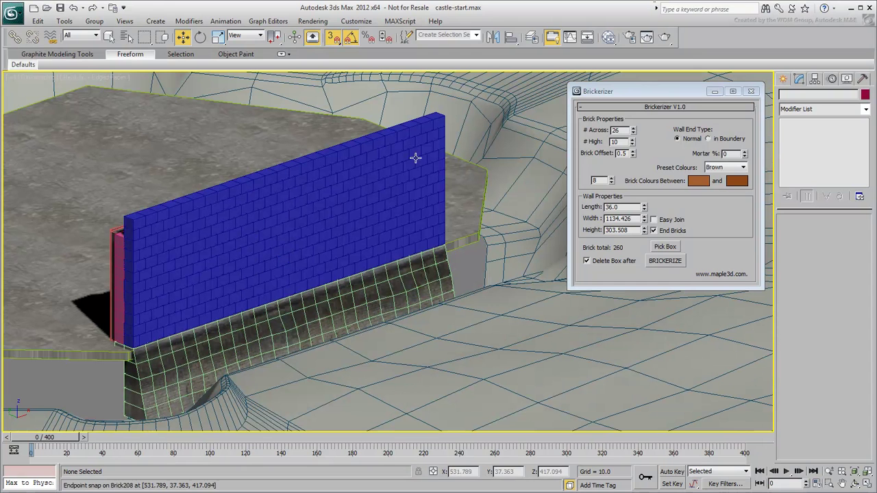
click(334, 37)
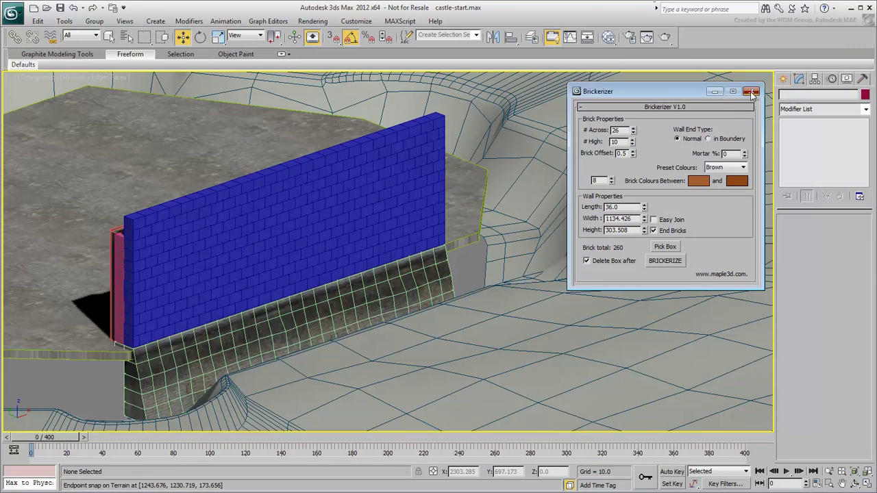
click(752, 91)
Step: Select the two small green objects on the terrain in front of the walls
middle_drag(449, 267, 401, 263)
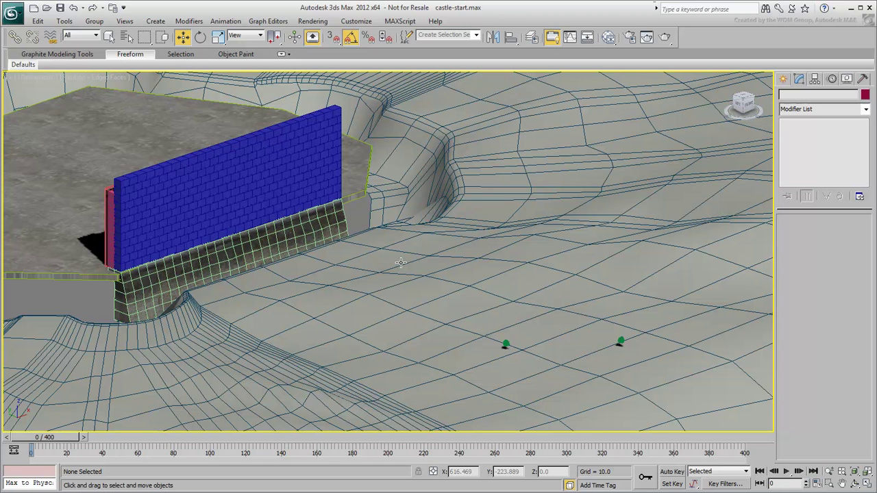
click(506, 344)
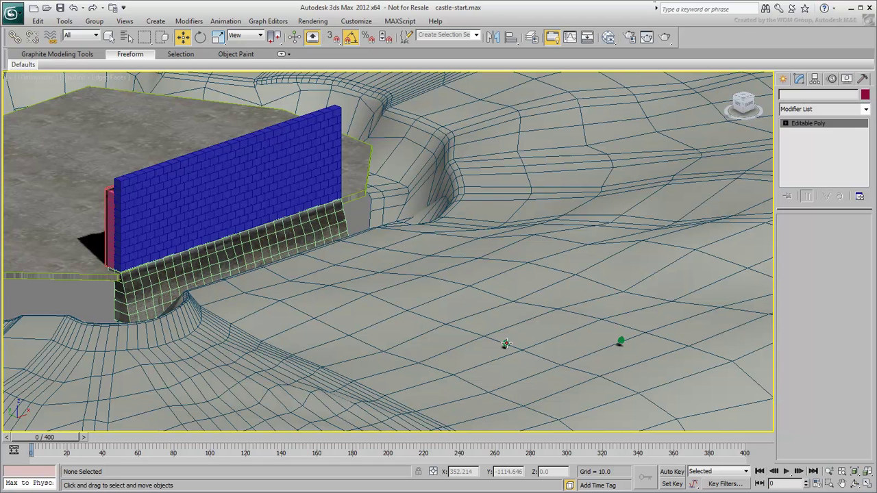
ctrl+click(620, 342)
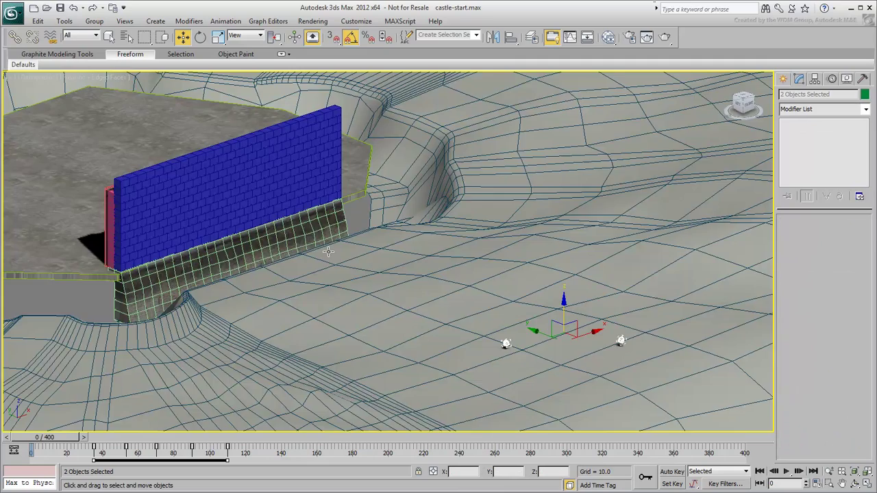
key(z)
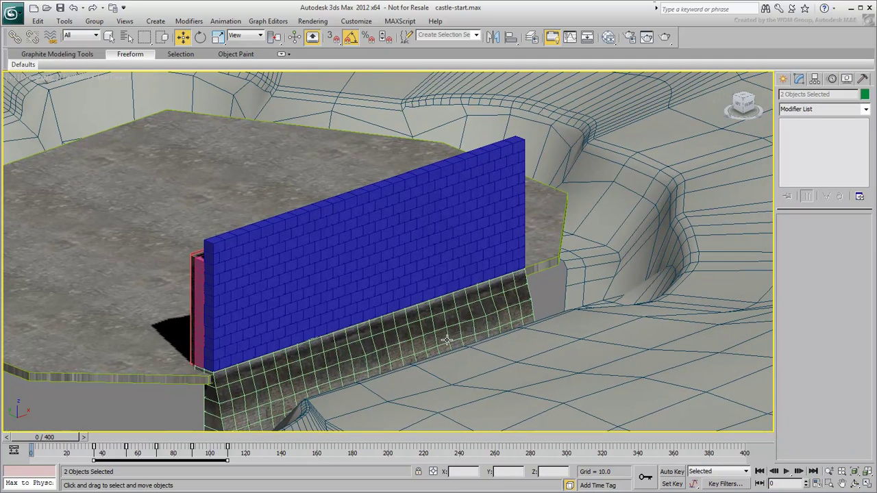
Step: Add all the blue bricks and all the crimson bricks to the current selection using Select By Color
click(38, 21)
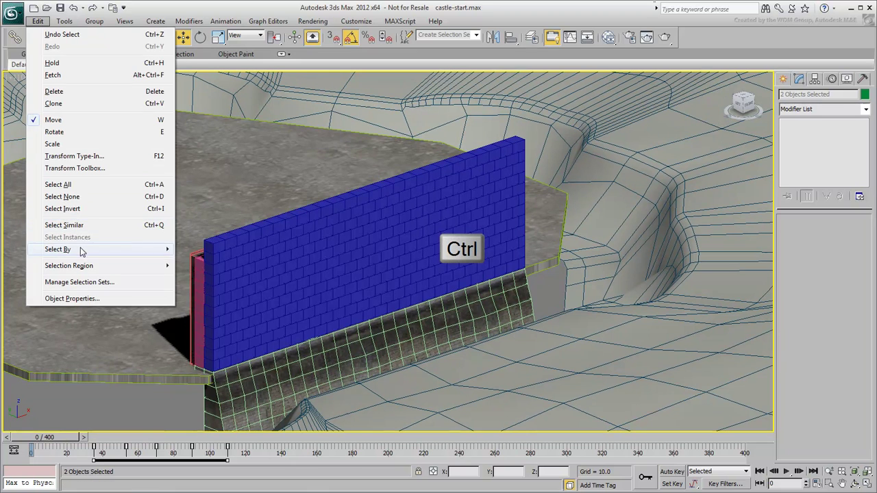
mouse_move(81, 250)
click(209, 274)
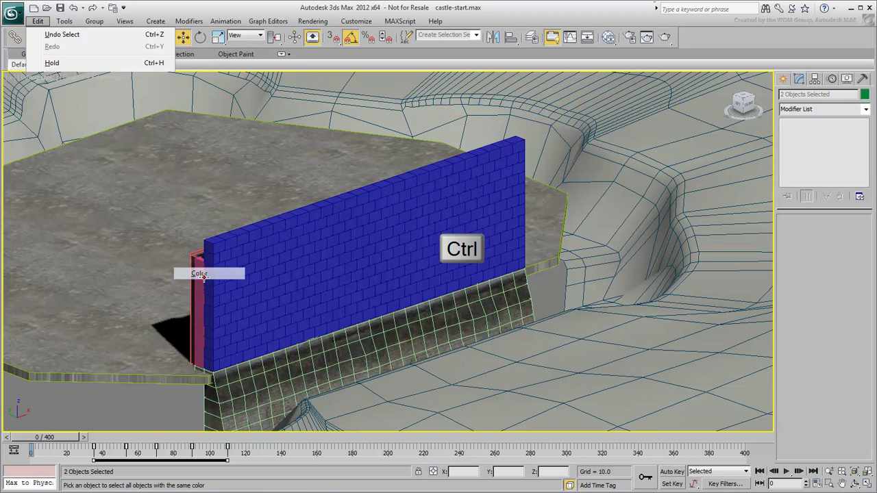
click(296, 258)
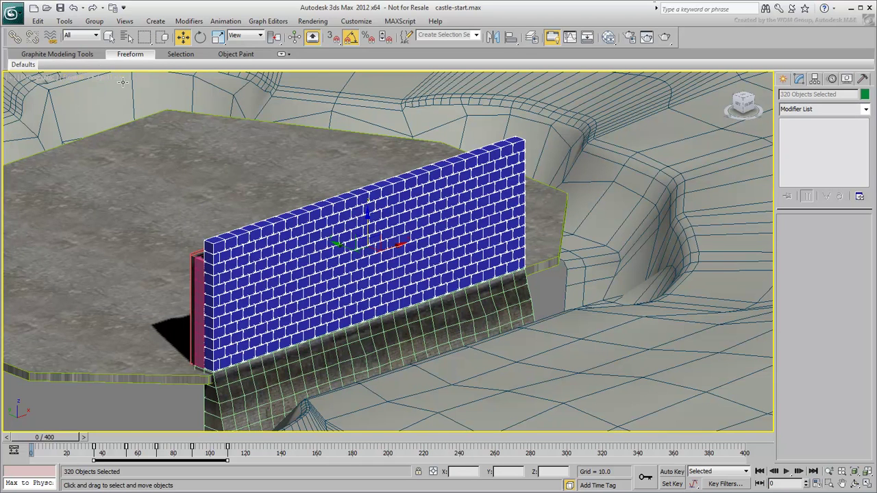
click(38, 21)
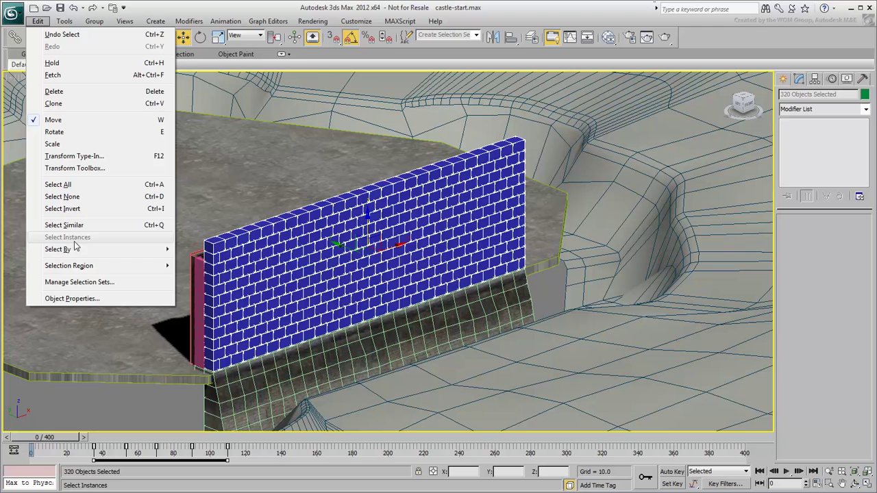
mouse_move(75, 249)
click(197, 274)
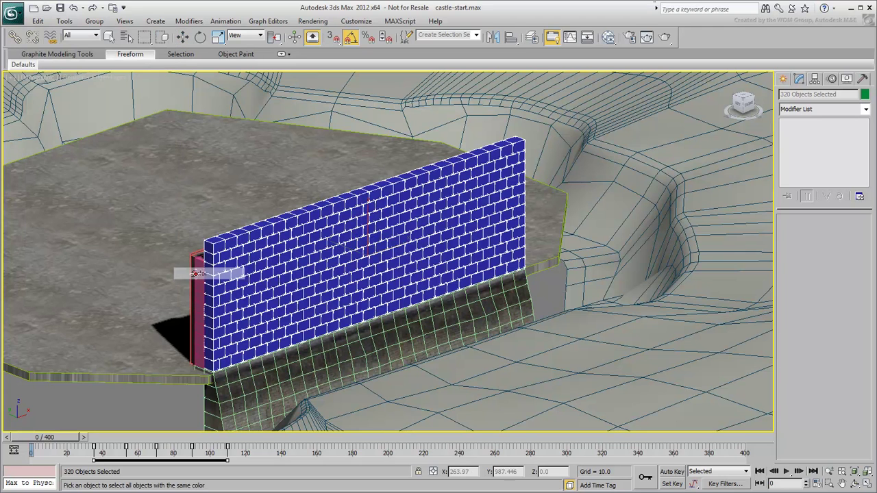
click(201, 305)
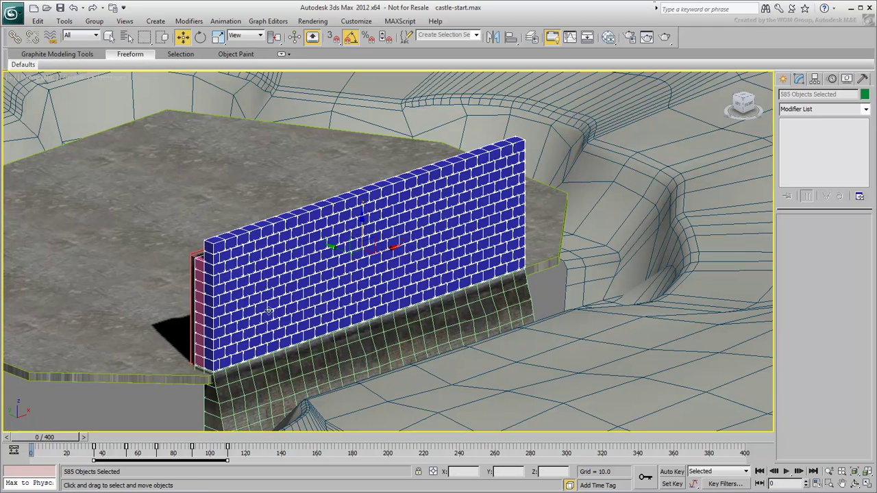
Step: Isolate the selected bricks and green objects from the rest of the scene
alt+middle_drag(268, 312, 569, 367)
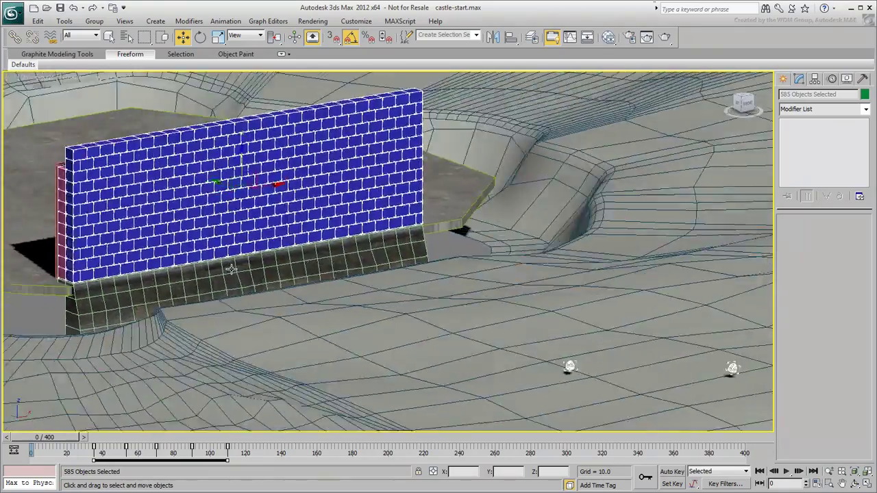
alt+middle_drag(232, 270, 232, 270)
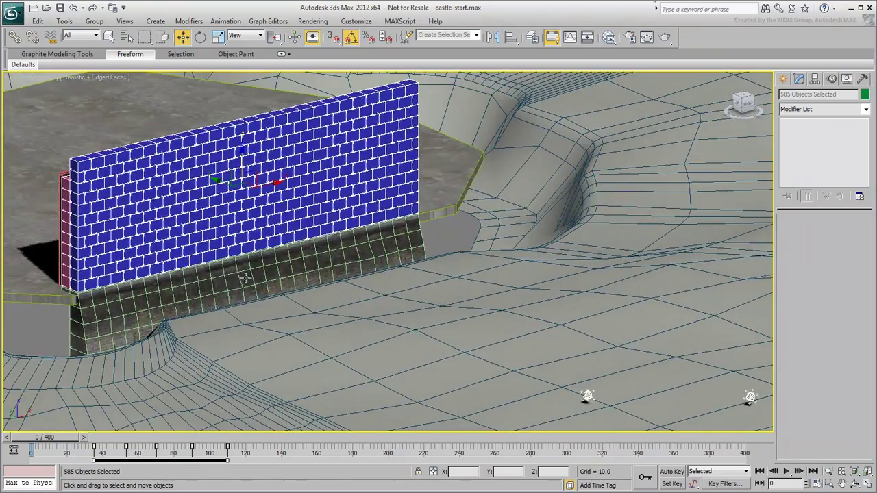
right_click(380, 281)
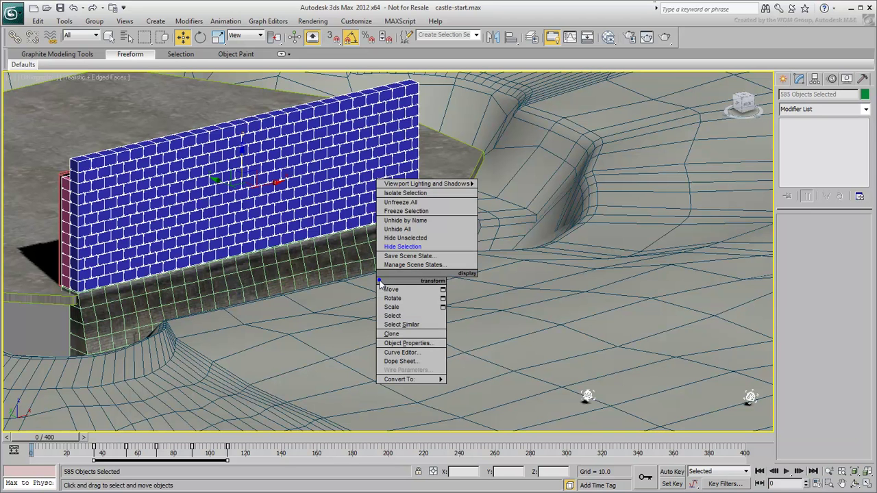
click(422, 195)
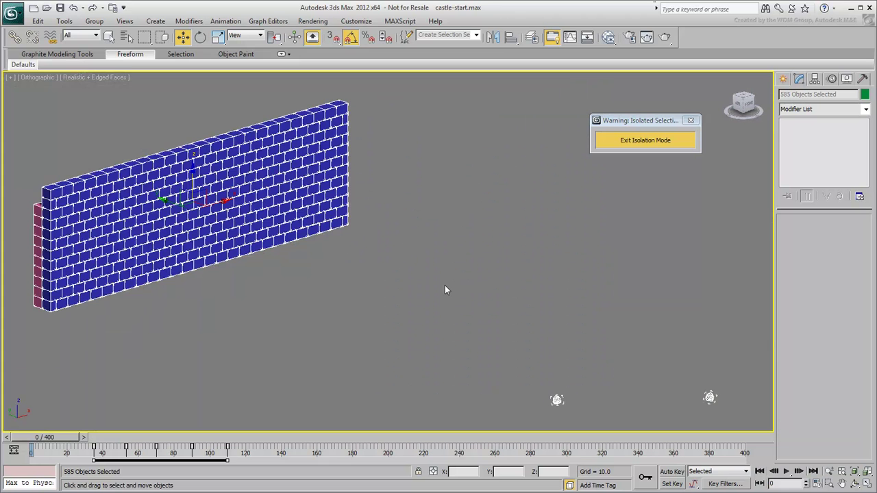
Step: Show the isolated walls from the front in wireframe shading
key(f)
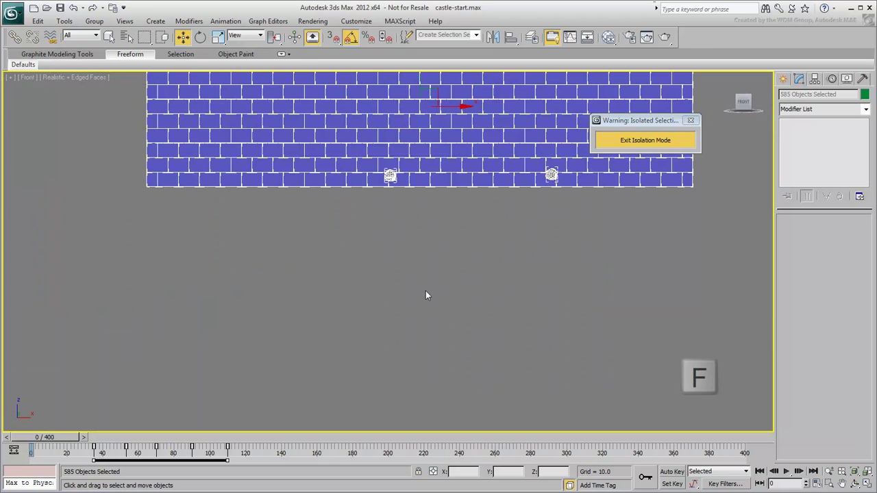
middle_drag(424, 267, 393, 397)
scroll(390, 323, up, 3)
key(F3)
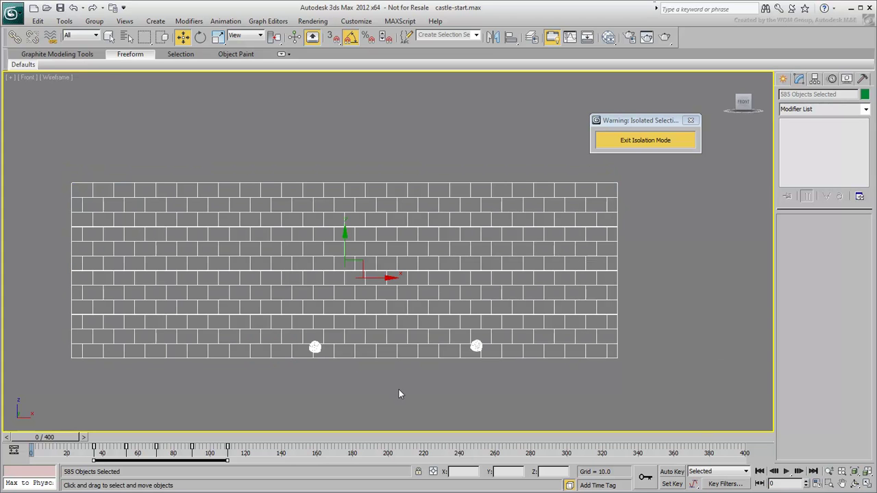
middle_drag(399, 390, 403, 384)
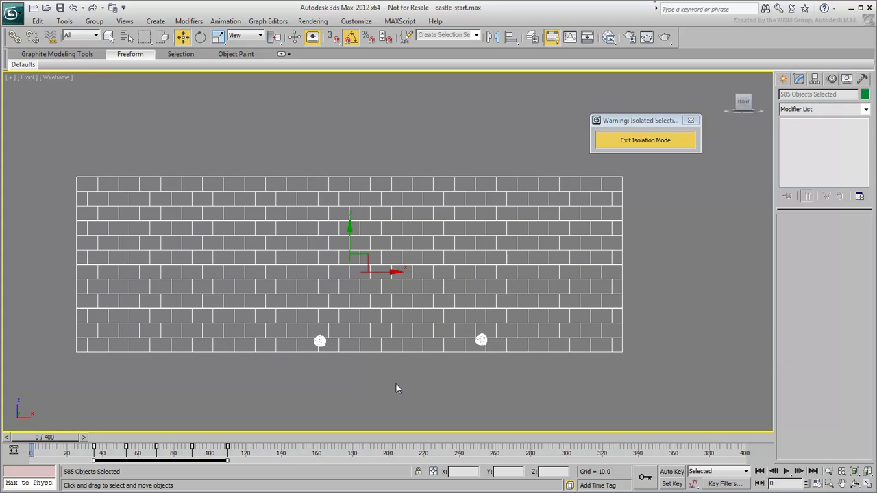
Step: Scrub the animation to frame 119 and select the blocks of bricks around both green objects, up to the wall's upper edge
drag(65, 442, 268, 467)
key(w)
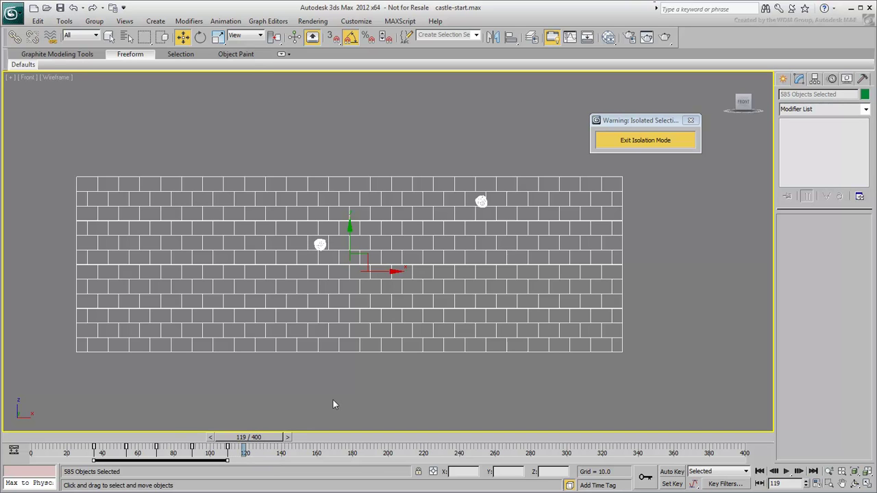
click(432, 154)
drag(419, 154, 520, 274)
ctrl+drag(335, 236, 371, 285)
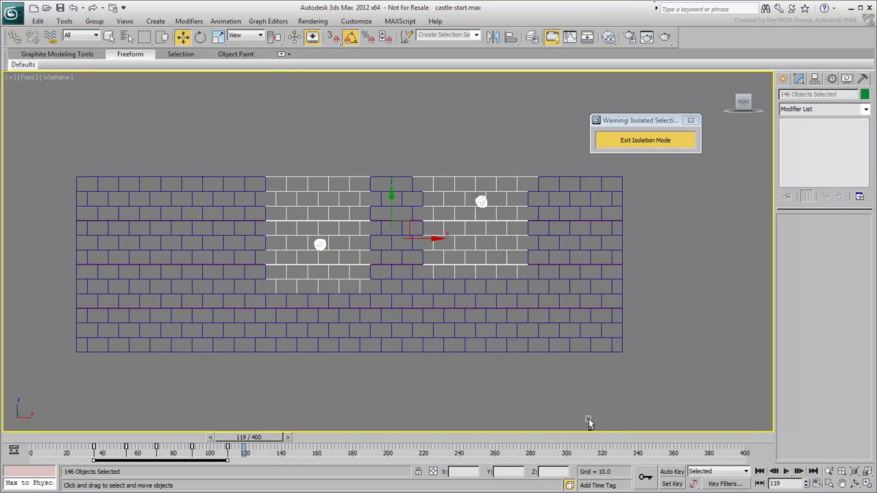
Step: Remove the lowest row of the second brick block, the first block's lower corner bricks and both green objects from the selection, returning to frame 0
drag(448, 300, 375, 298)
alt+drag(259, 393, 235, 290)
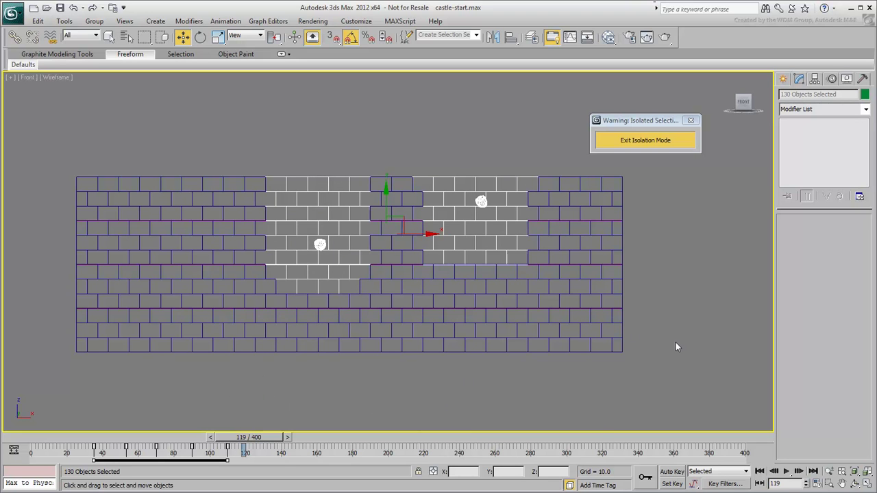
drag(259, 442, 4, 433)
alt+drag(542, 407, 293, 330)
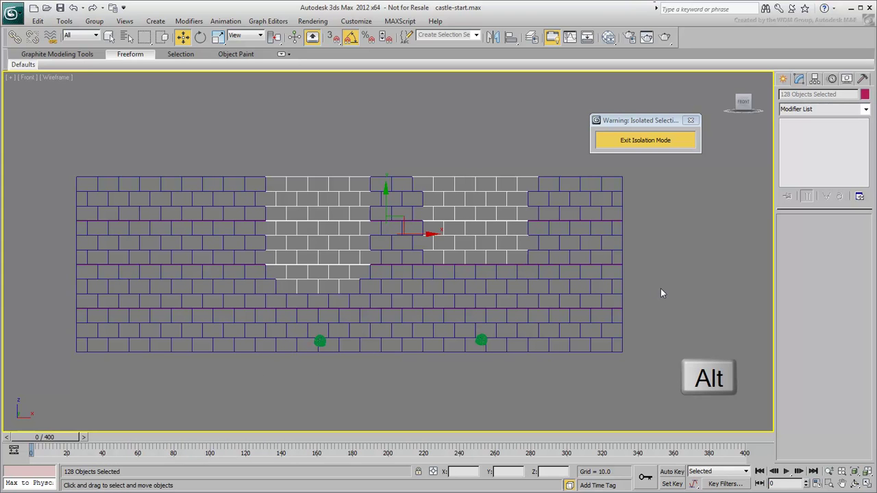
Step: Return to shaded display, give the selected bricks the AutoCAD ACI colour 247, and deselect them
key(F3)
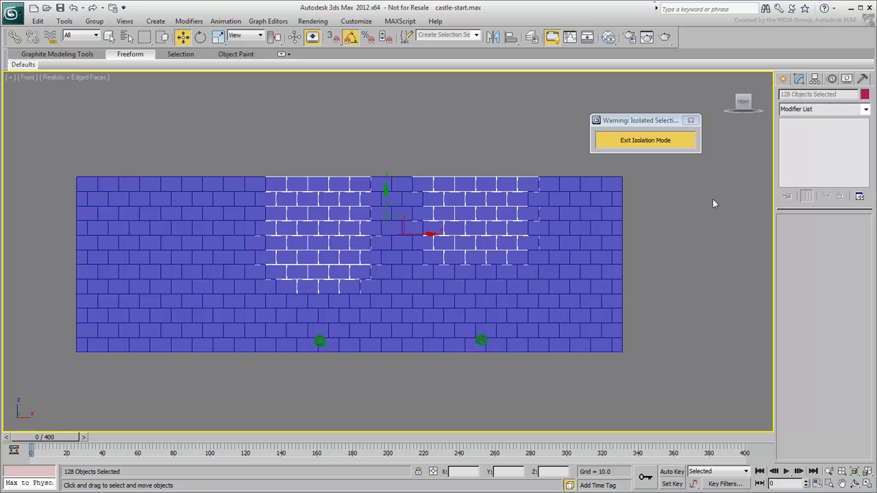
click(865, 94)
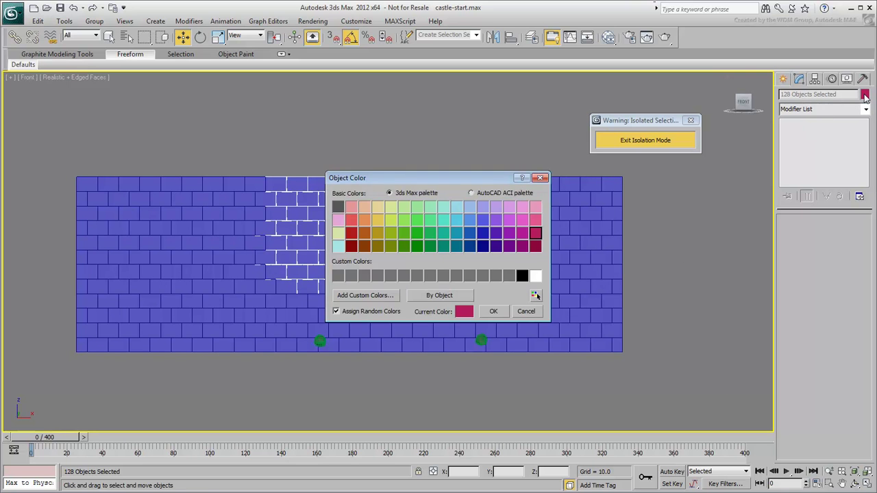
click(471, 193)
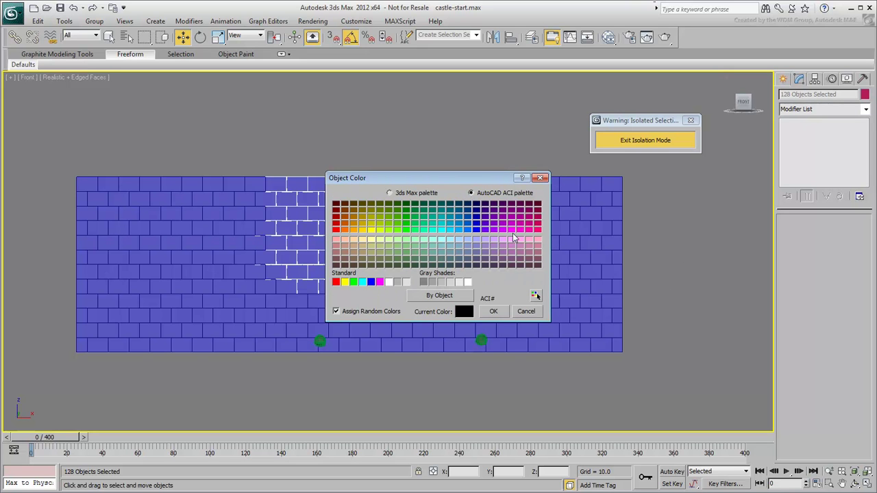
click(538, 261)
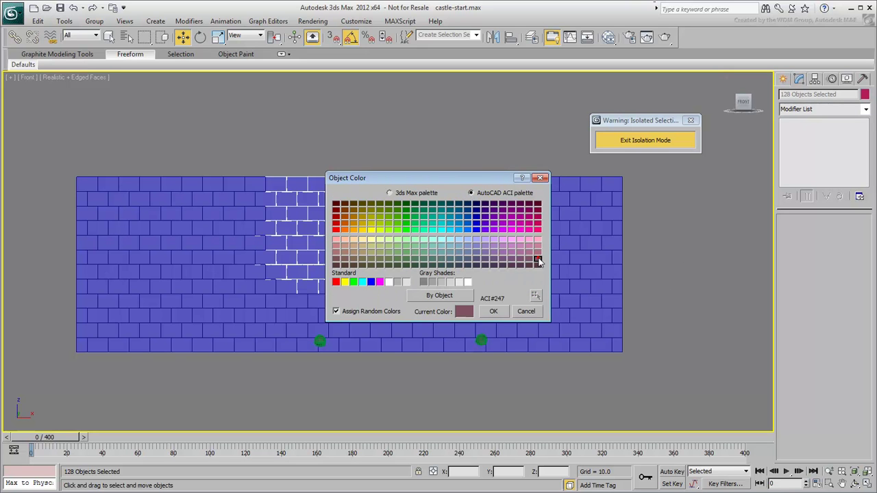
click(493, 312)
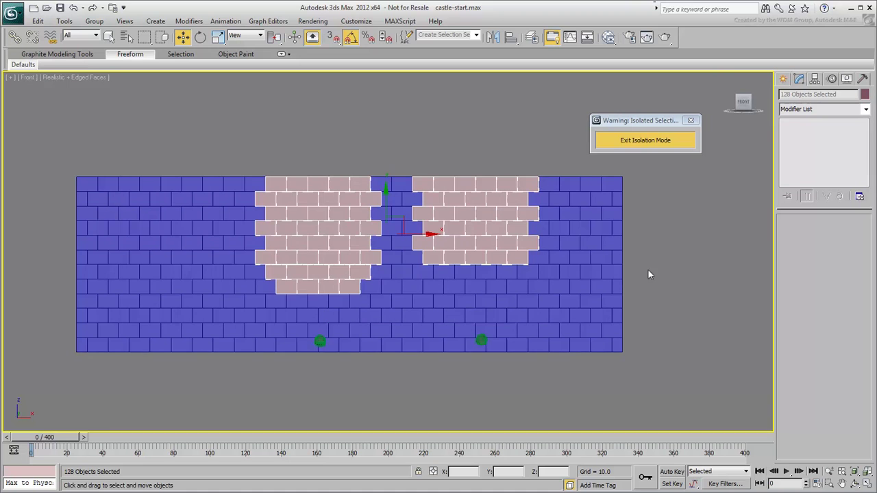
click(681, 246)
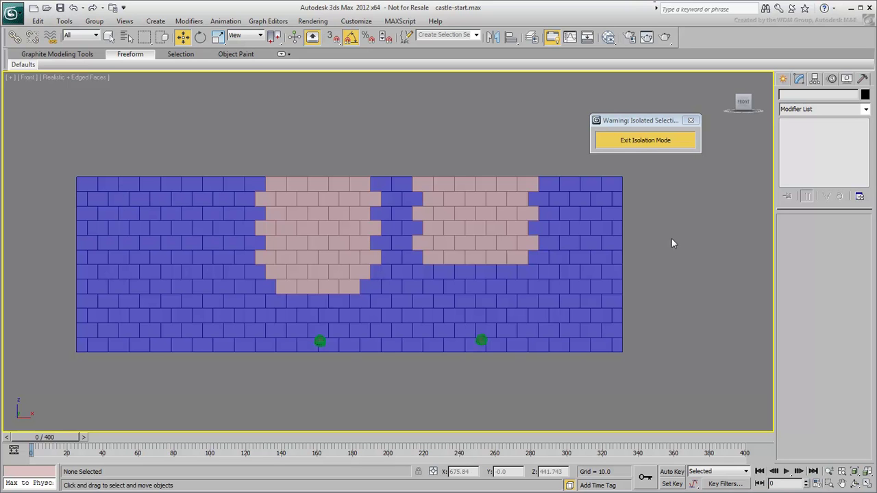
Step: Lasso a V-shaped group of bricks inside each pink area and assign them the dark green ACI colour 78
drag(144, 37, 145, 104)
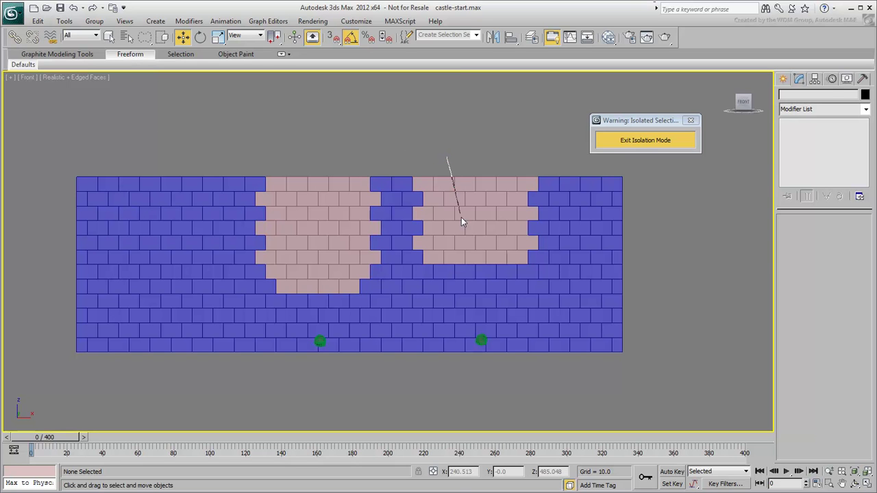
mouse_move(461, 217)
mouse_down()
mouse_move(490, 224)
mouse_move(510, 170)
mouse_up()
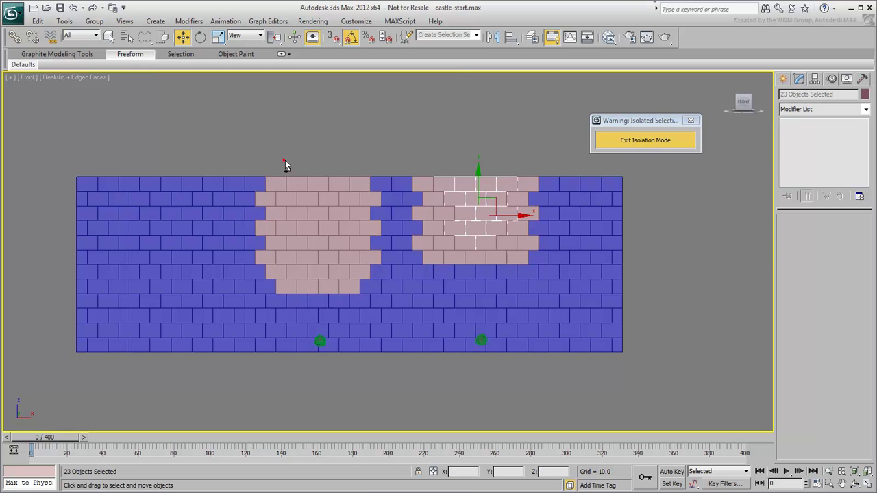
mouse_move(286, 166)
ctrl+mouse_down()
mouse_move(313, 265)
mouse_move(355, 194)
mouse_move(352, 159)
ctrl+mouse_up()
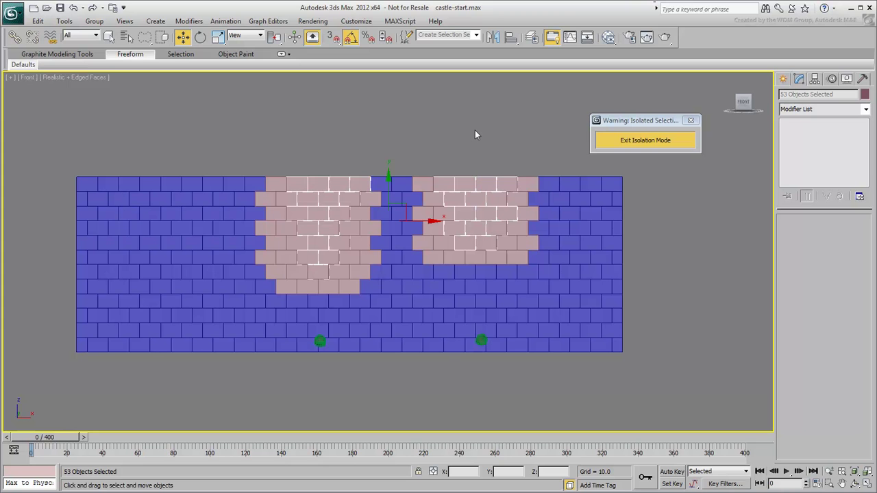
click(865, 95)
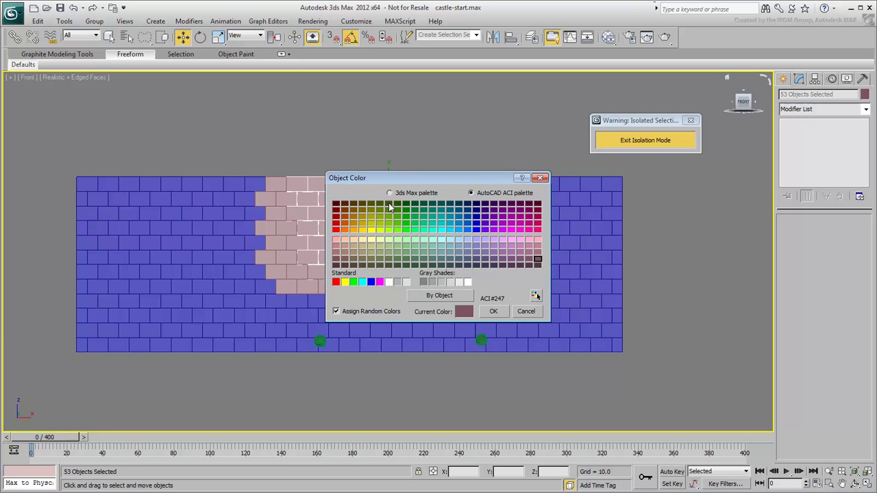
click(389, 204)
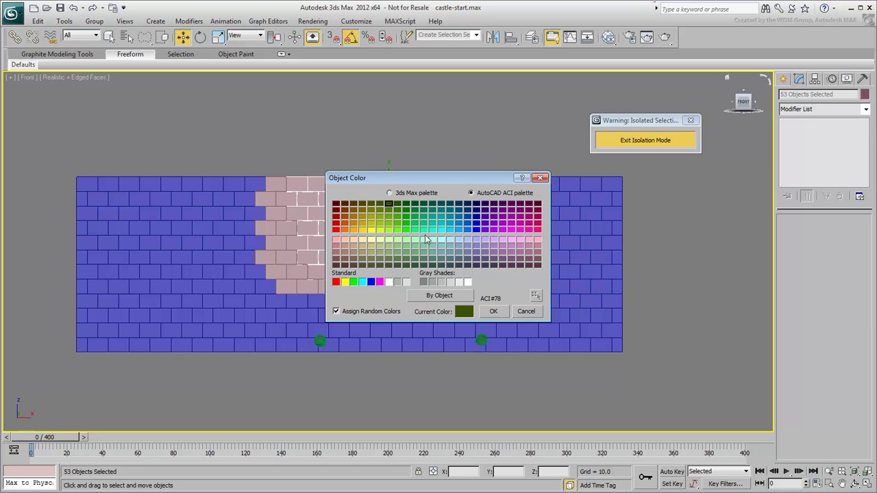
click(493, 311)
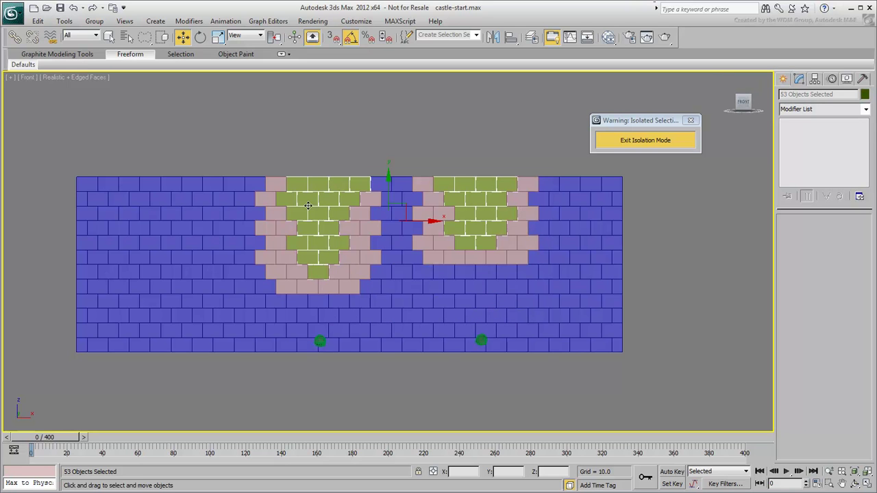
Step: Add four pink bricks along the edges of the V shapes to the selection, apply the same green colour, and deselect everything
ctrl+click(276, 184)
ctrl+click(495, 258)
ctrl+click(476, 258)
ctrl+click(328, 287)
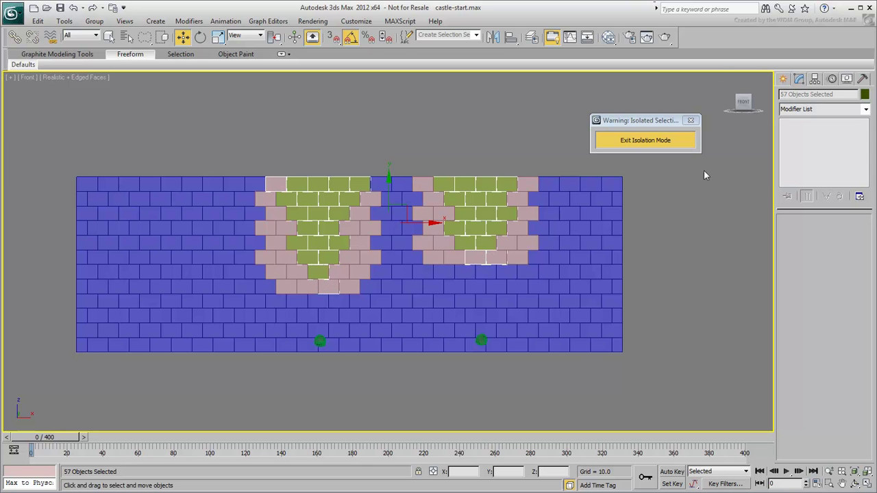
click(864, 96)
click(493, 311)
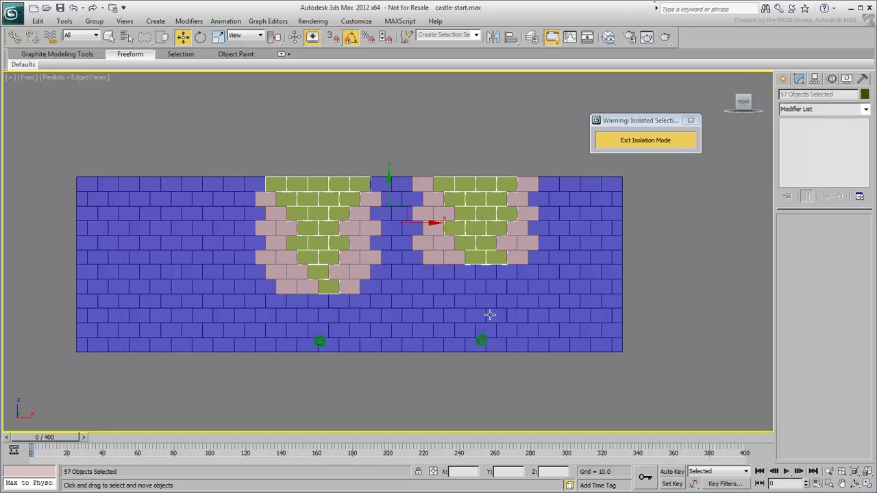
click(673, 246)
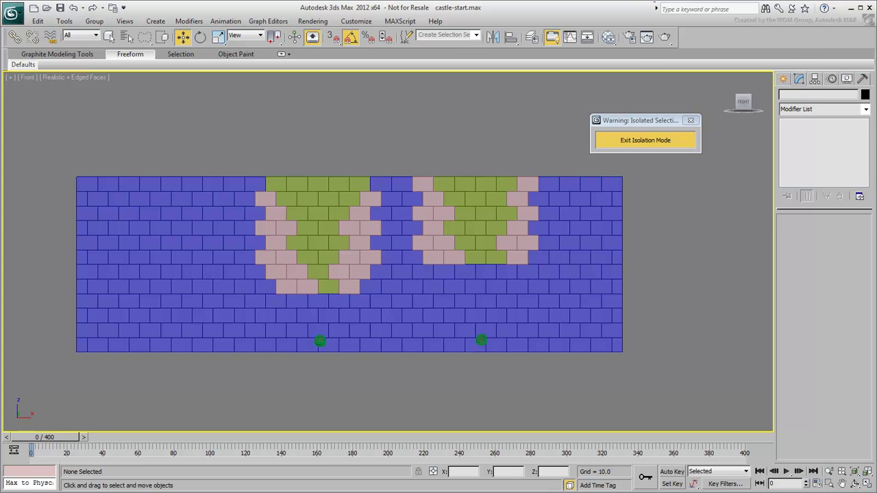
Step: Switch to the ScriptSpot site in Internet Explorer, search for "fracture", and open the Fracture Voronoi script page
key(alt+Tab)
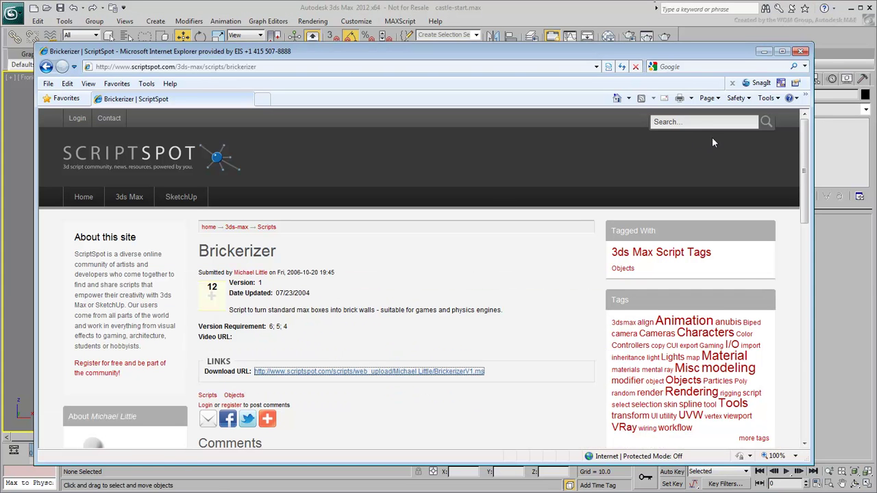
click(716, 123)
text(fractu)
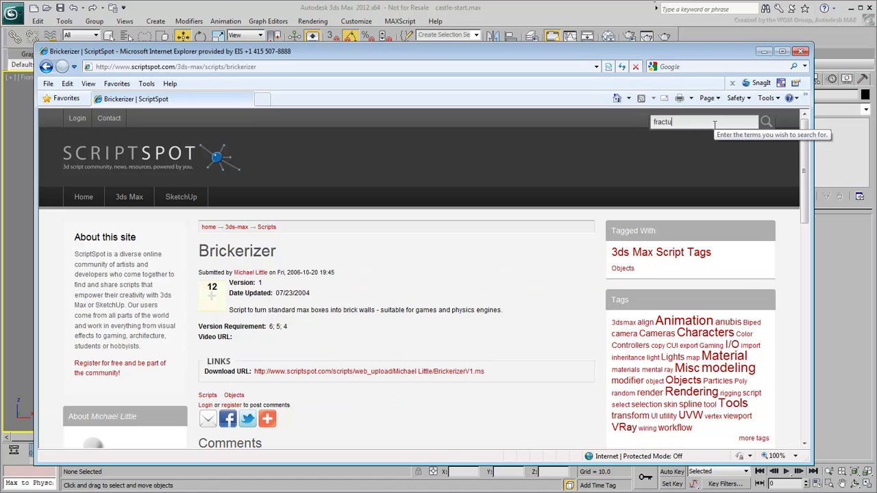
text(re)
key(Return)
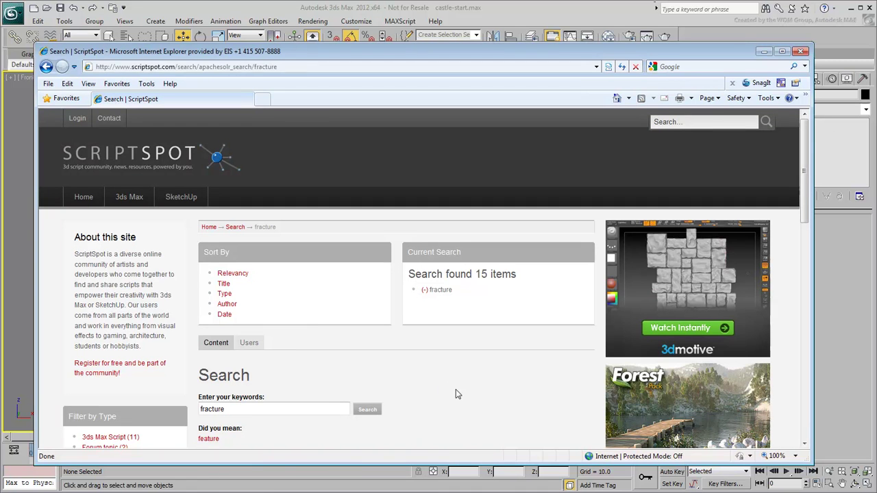
scroll(468, 389, down, 5)
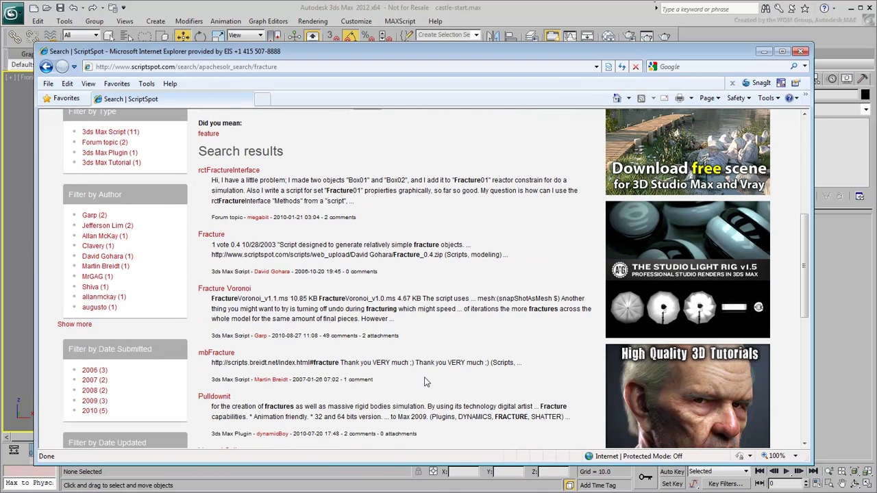
click(219, 290)
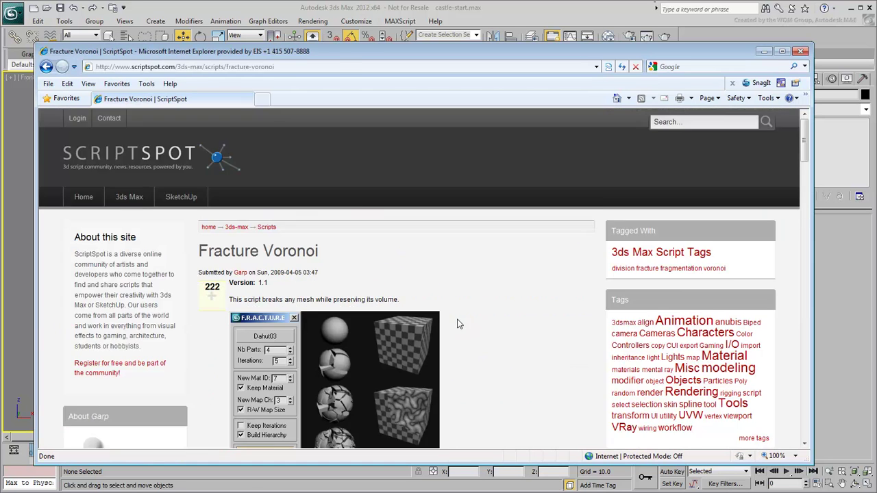
Step: Download FractureVoronoi_v1.1.ms to the Desktop and return to 3ds Max
scroll(463, 324, down, 3)
scroll(520, 320, down, 10)
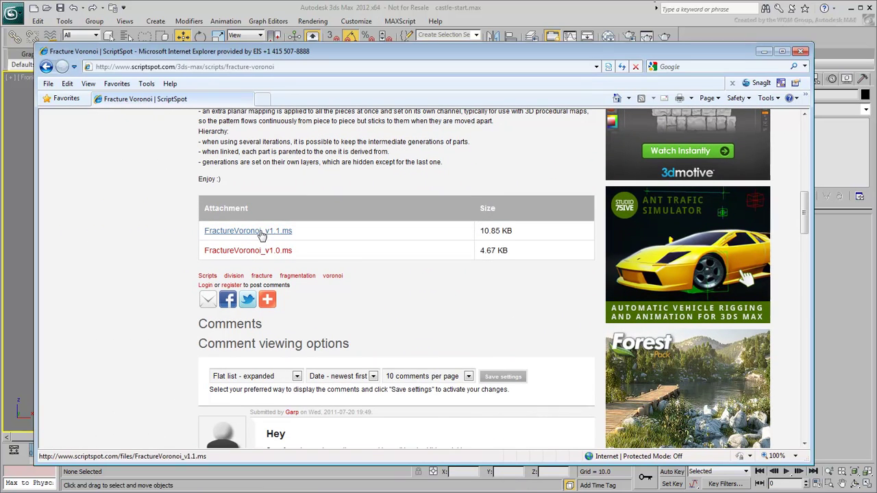
click(259, 232)
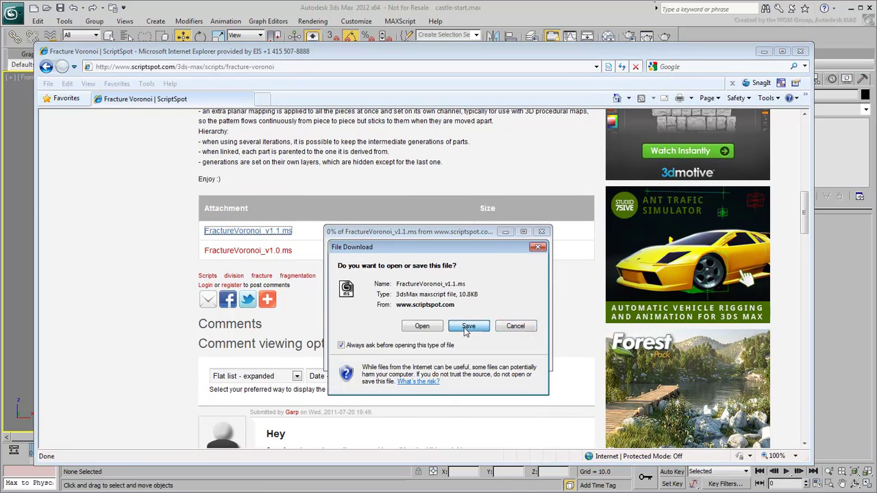
click(469, 326)
click(501, 423)
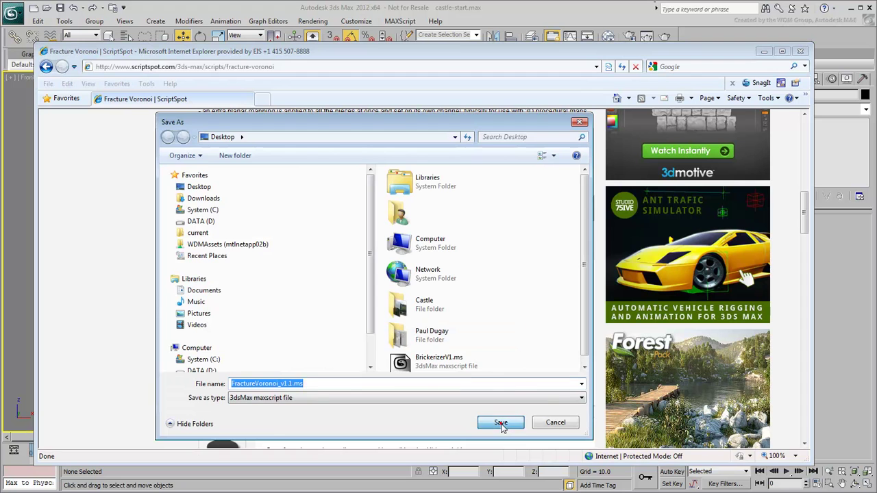
click(764, 52)
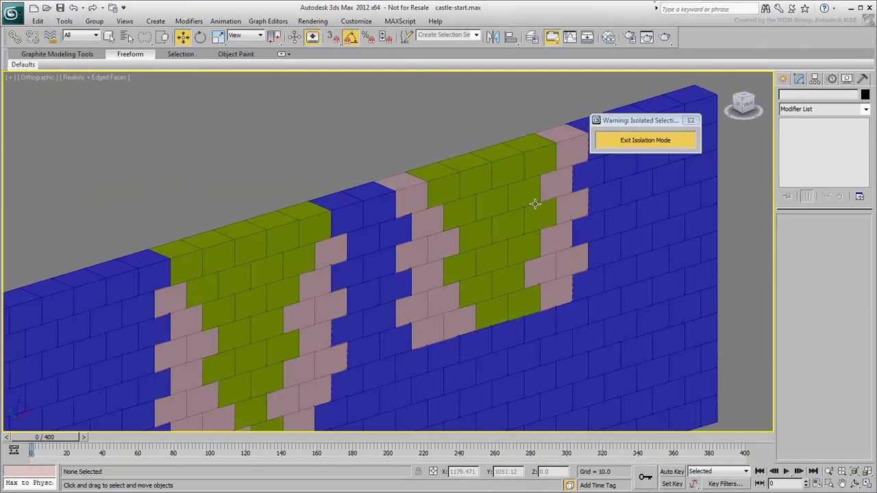
Step: Run the FractureVoronoi_v1.1.ms script from the Desktop
click(394, 21)
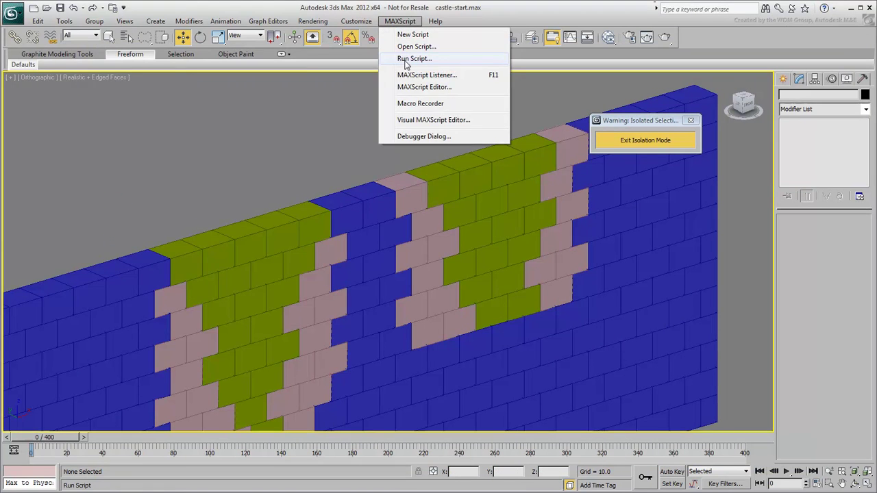
click(404, 59)
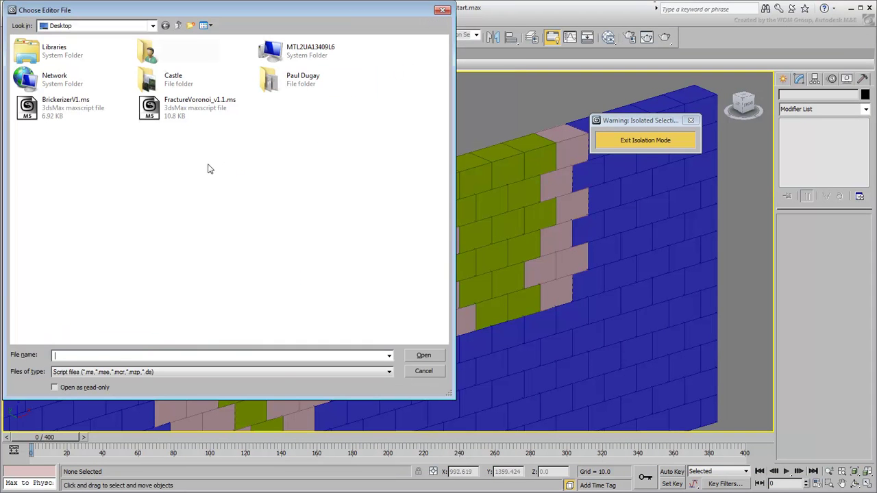
click(177, 115)
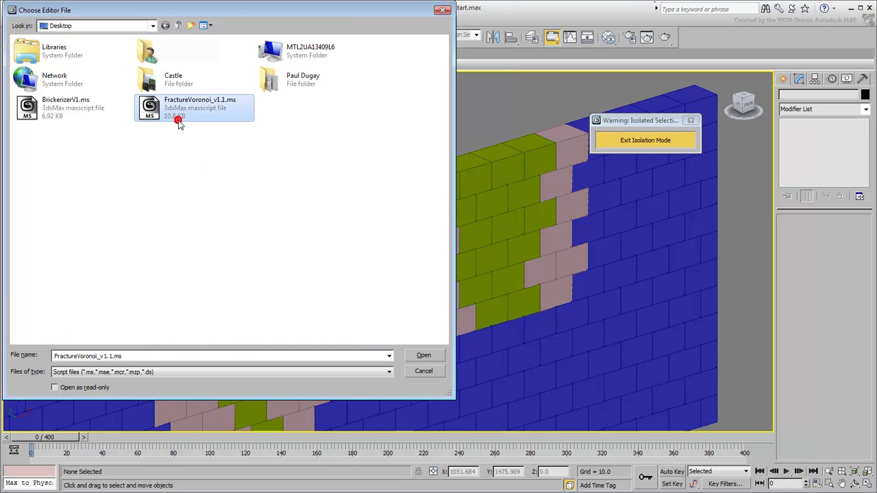
click(424, 356)
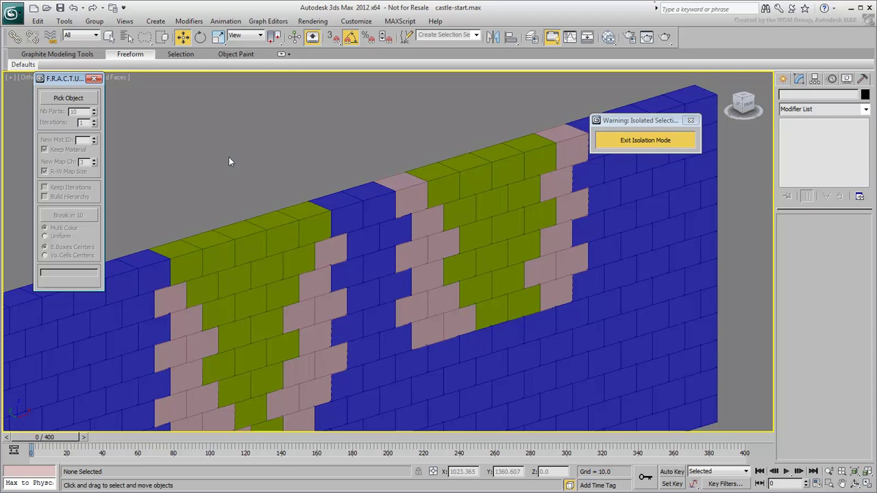
Step: Break the far-end green brick in the blue wall's top row into 12 parts, using the Uniform colour option
click(68, 98)
click(533, 151)
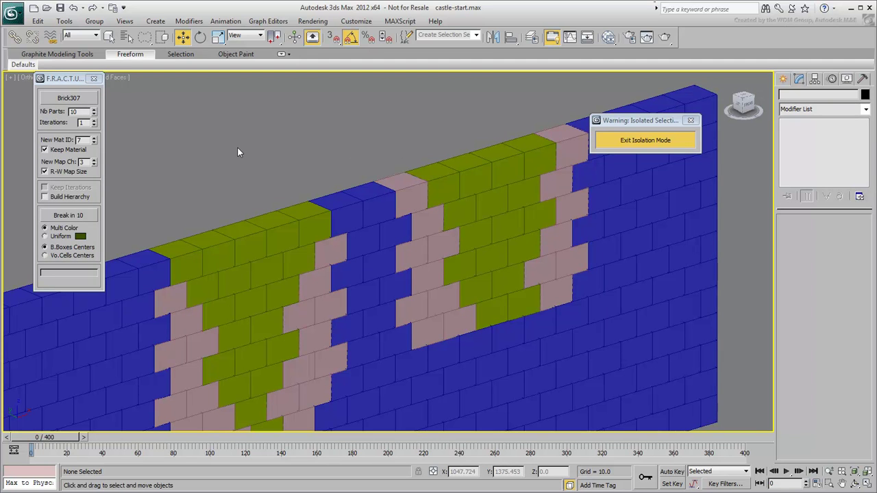
click(101, 120)
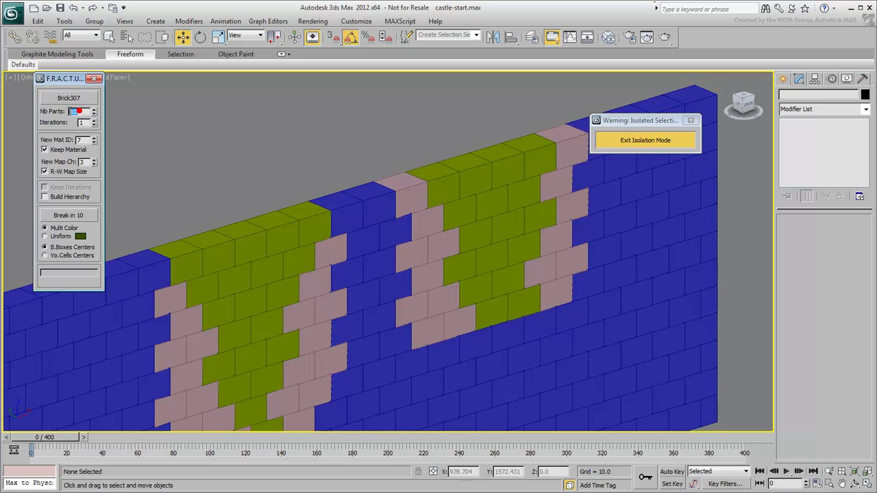
text(12)
key(Return)
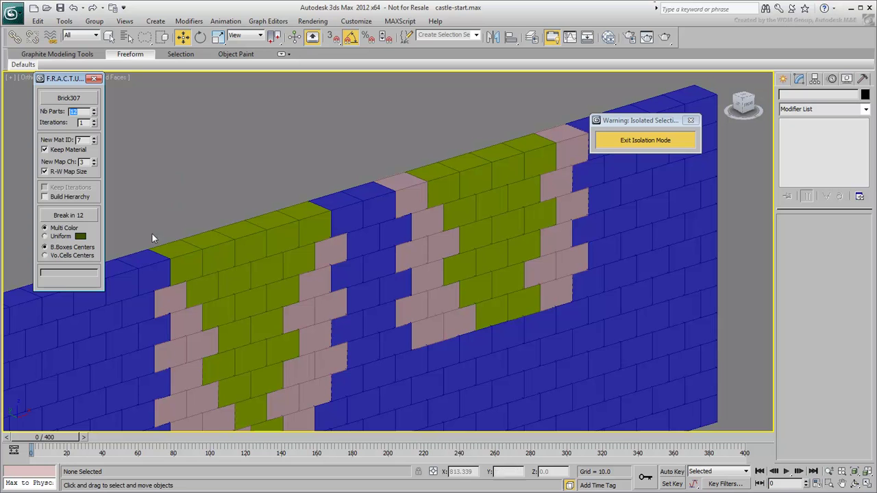
click(45, 236)
click(69, 215)
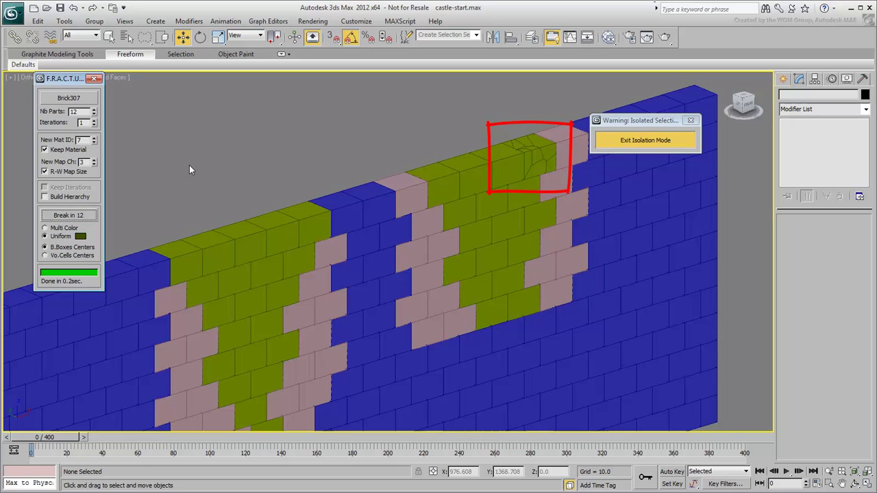
Step: Fracture the next three green bricks along the top row of the same V shape into 12 parts each
click(70, 97)
click(509, 168)
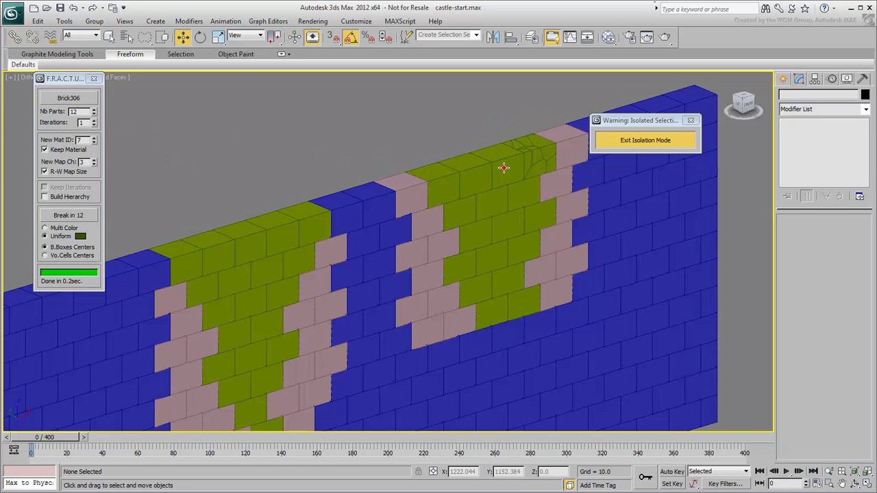
click(80, 215)
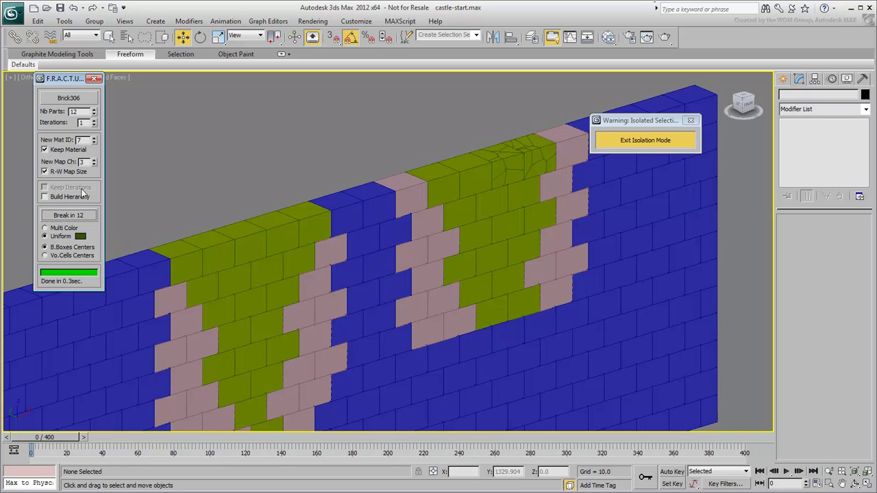
click(69, 97)
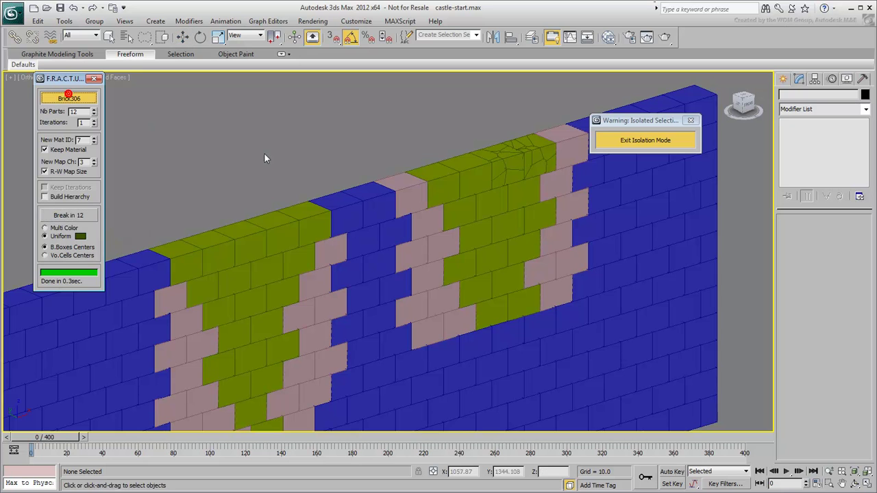
click(469, 170)
click(80, 215)
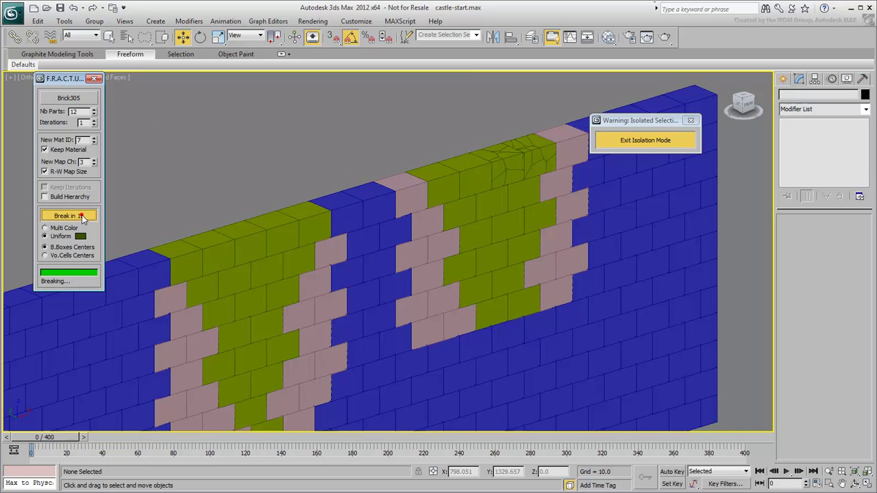
click(69, 98)
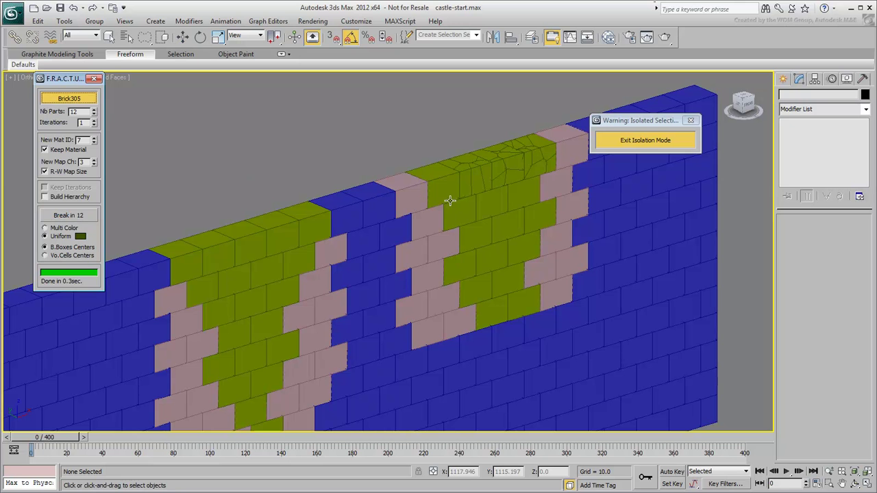
click(446, 186)
click(83, 215)
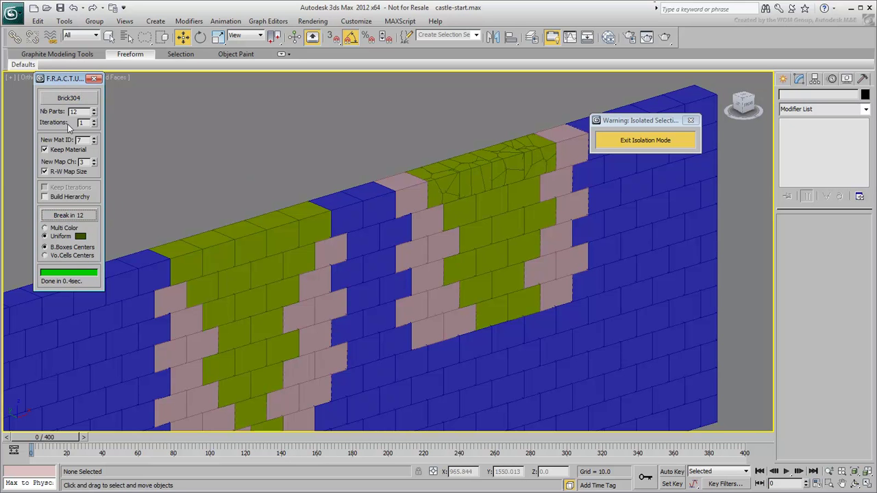
Step: Fracture the last two unbroken green bricks at the tip of the blue wall's other V shape into 12 parts each
click(69, 98)
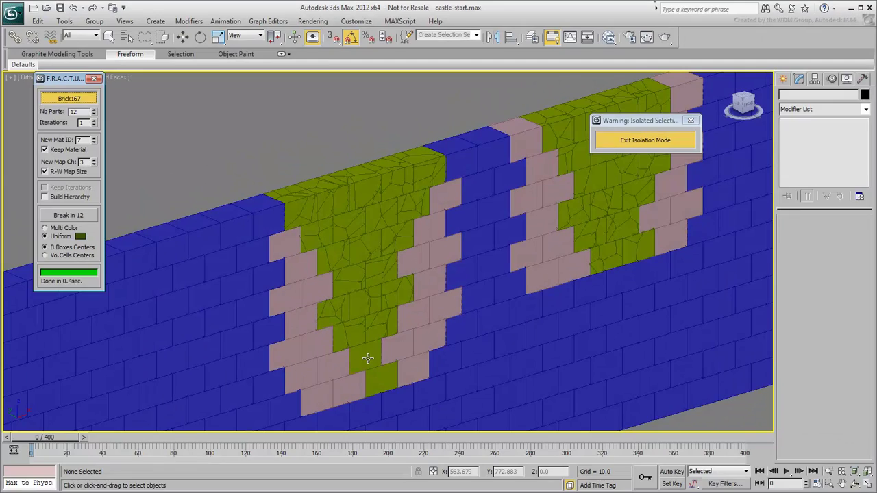
click(368, 359)
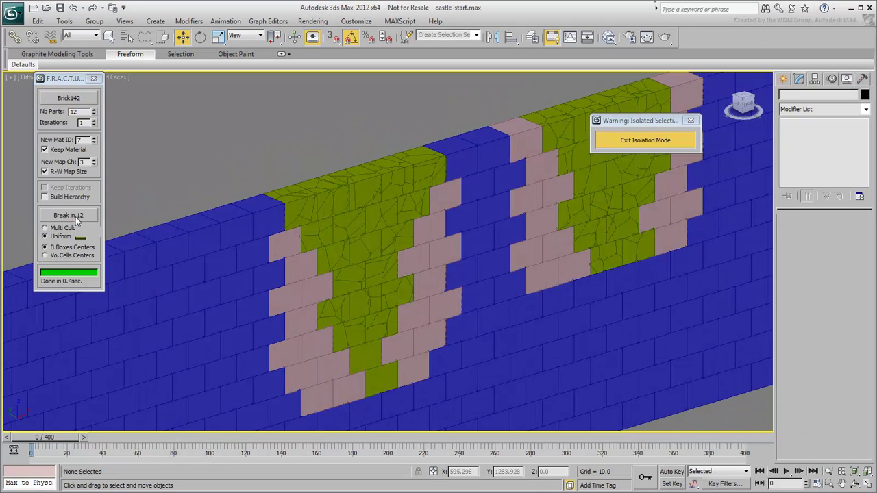
click(81, 217)
click(74, 99)
click(380, 375)
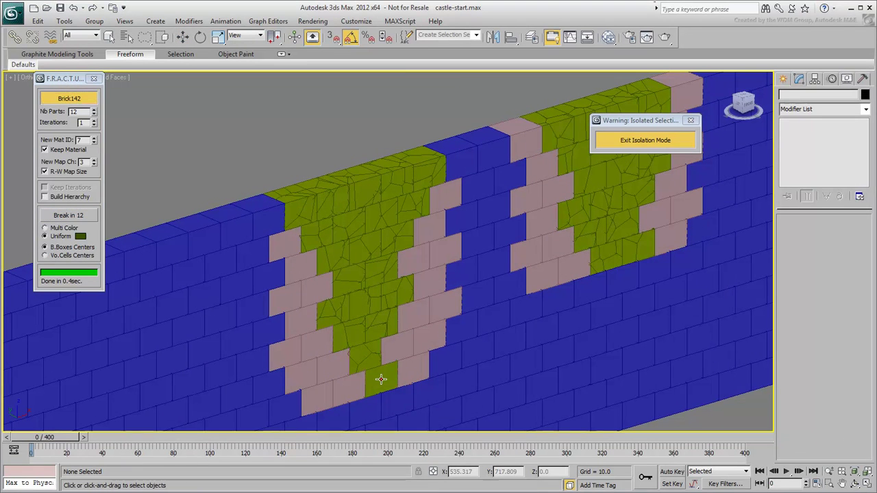
click(74, 217)
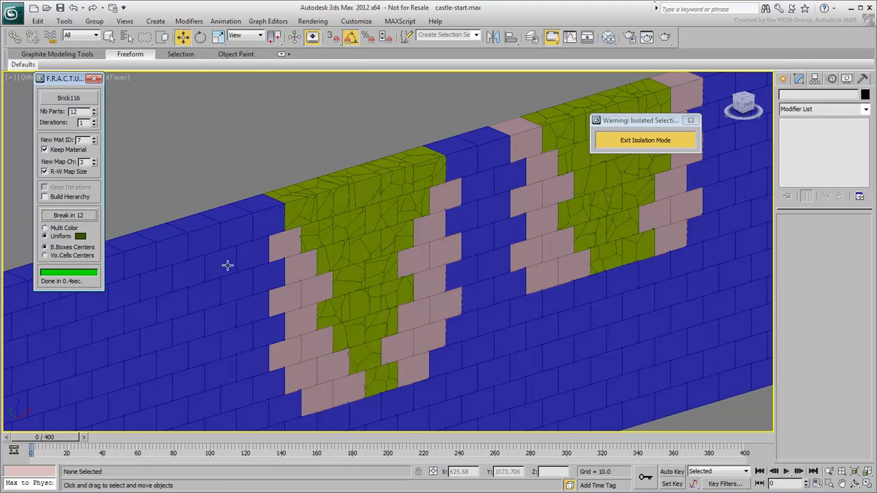
Step: Fracture the first green brick in the top row of the pink wall into 12 parts
click(372, 276)
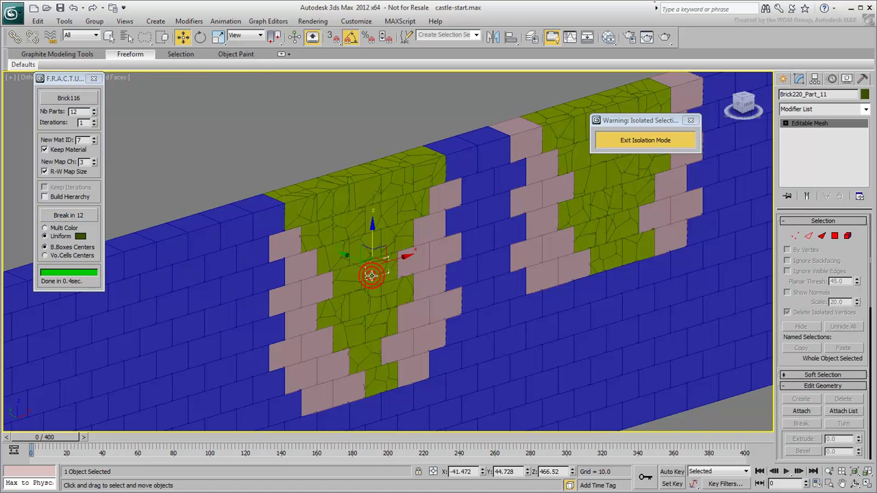
alt+middle_drag(372, 293, 492, 298)
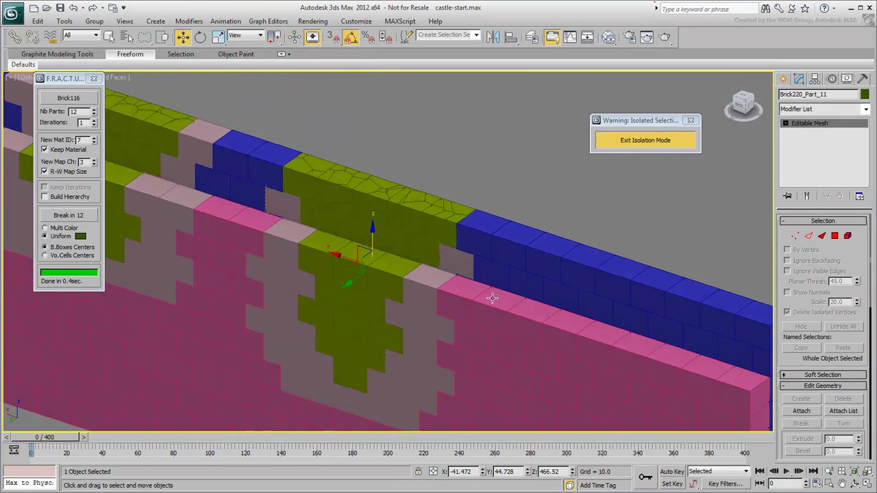
click(480, 180)
middle_drag(304, 241, 415, 266)
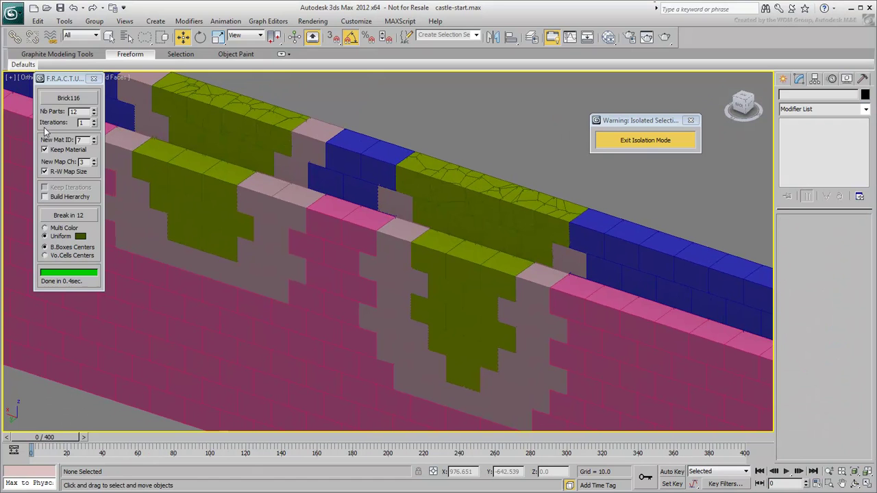
click(63, 99)
click(155, 164)
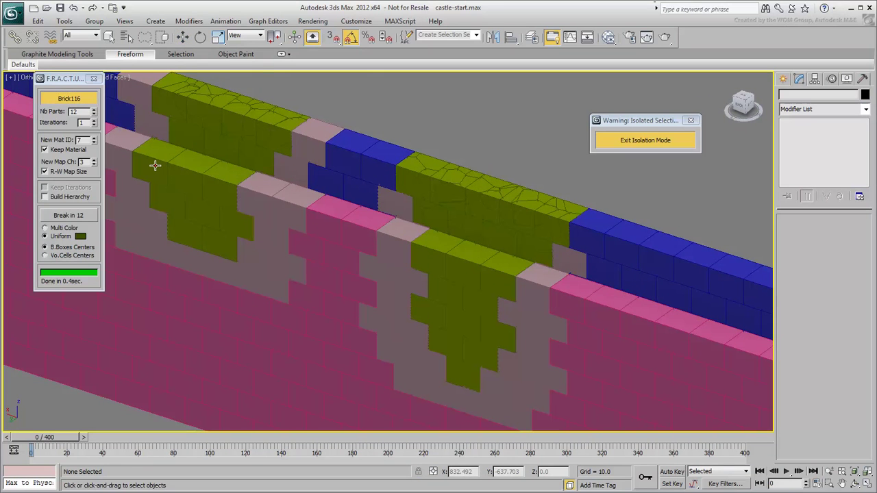
click(68, 215)
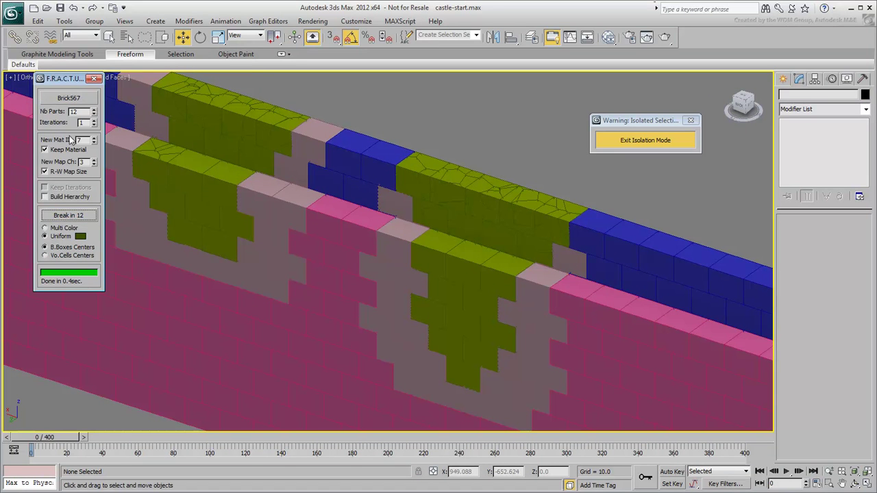
Step: Fracture the pink wall's remaining green bricks into 12 parts each, finishing at the tip of the second V shape
click(64, 99)
click(160, 179)
click(76, 217)
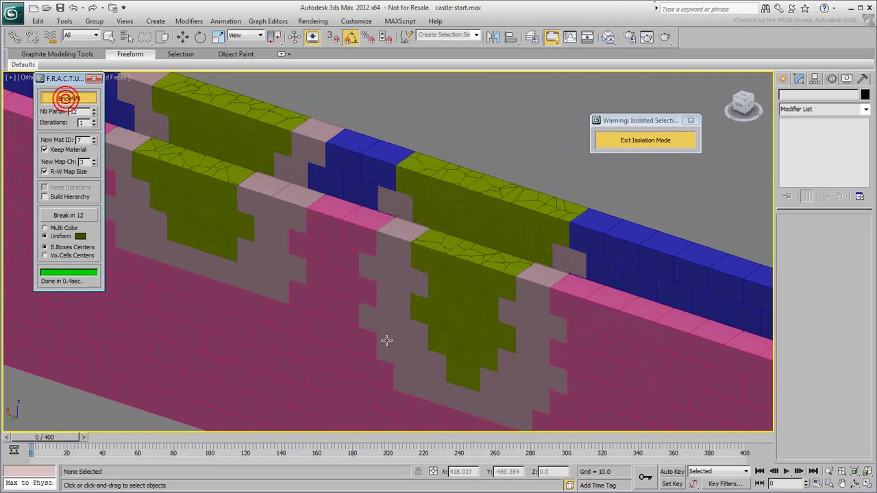
click(457, 374)
click(69, 215)
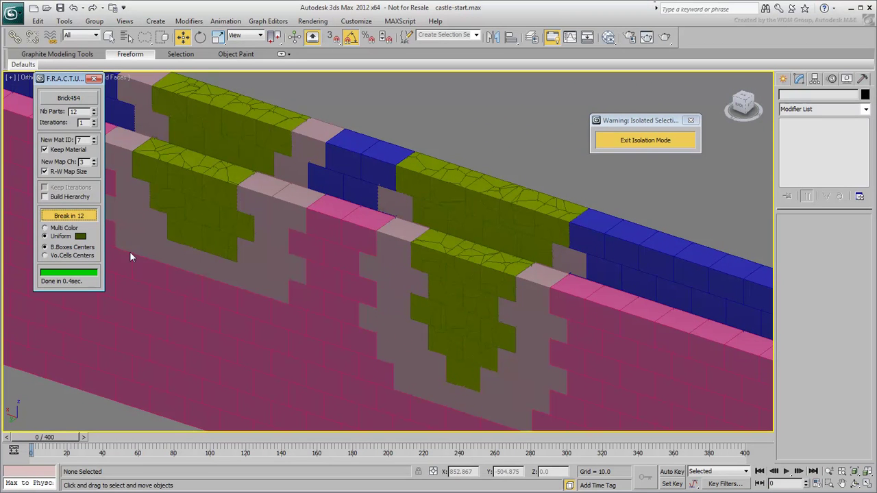
Step: Clear the selection and close the Fracture Voronoi dialog
click(464, 320)
alt+middle_drag(477, 327, 269, 159)
click(270, 159)
click(94, 79)
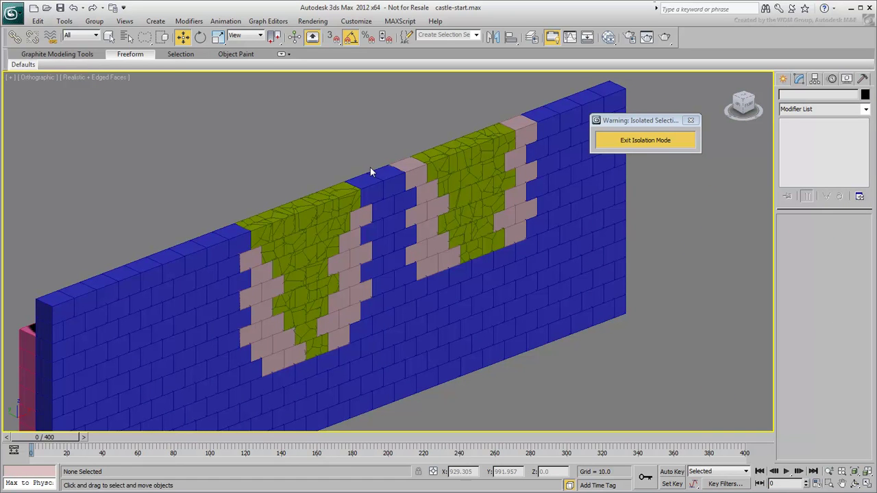
Step: Select all green pieces by colour, save them as the named selection set Fragments, and deselect everything
click(38, 21)
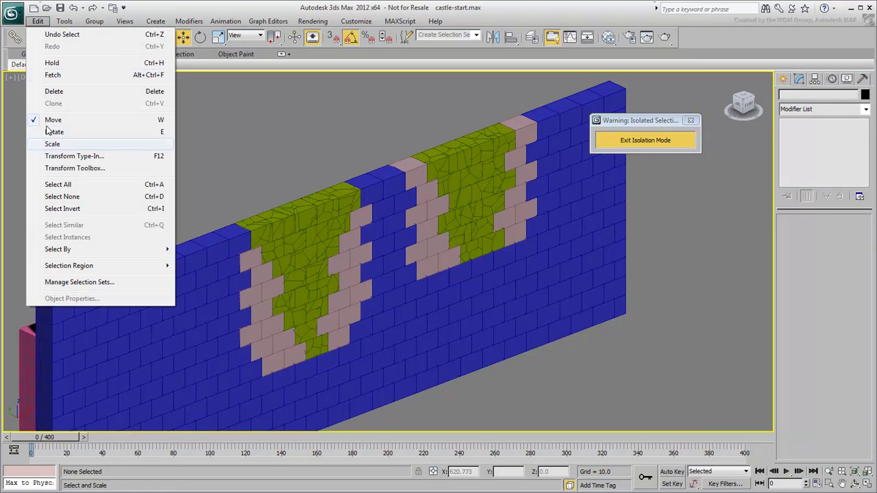
mouse_move(68, 249)
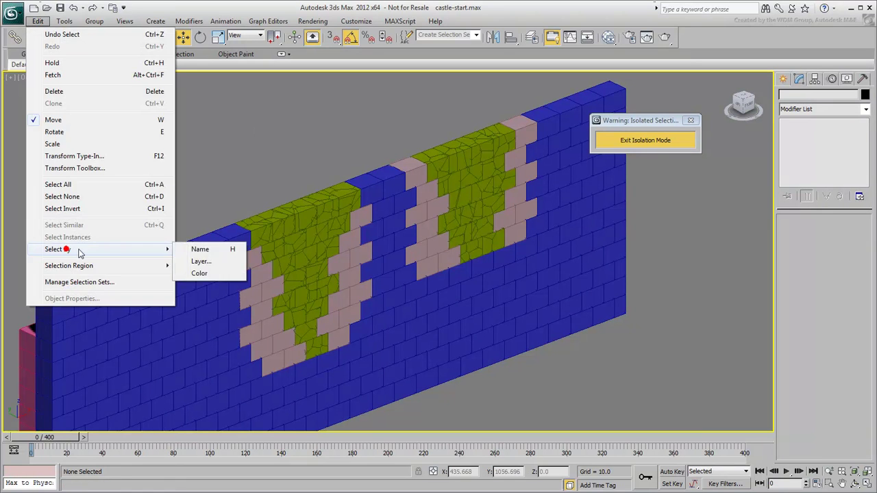
click(200, 274)
click(302, 238)
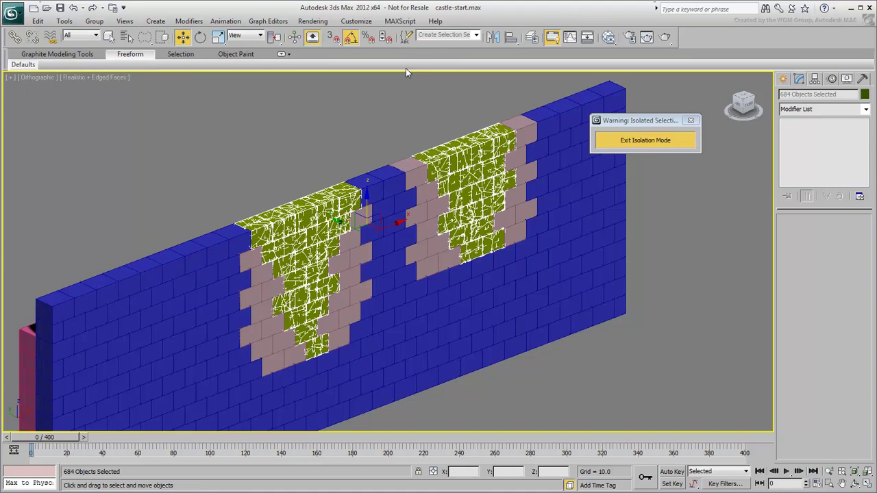
click(450, 35)
text(Fragments)
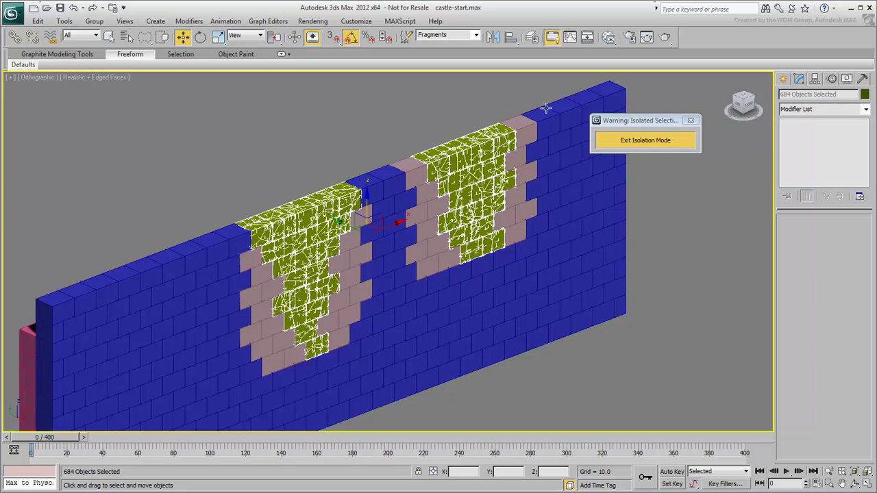
click(662, 285)
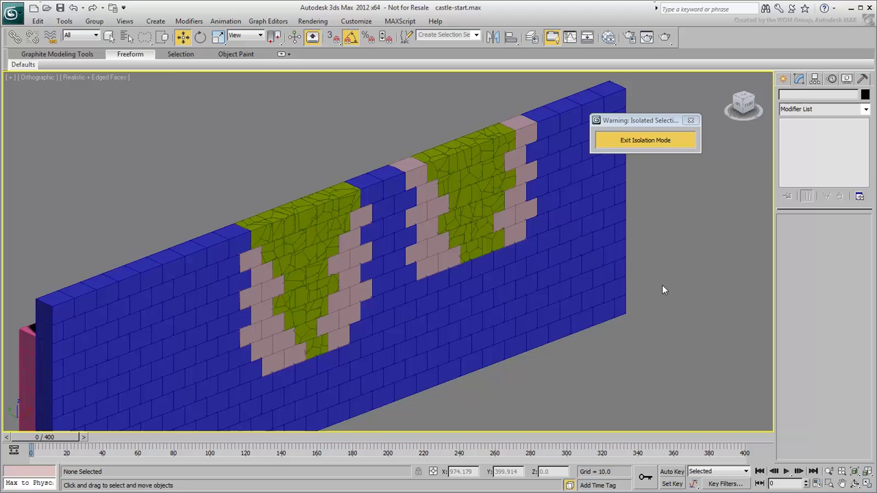
Step: Select all pale pink bricks around the fractured areas by colour and save them as the named selection set Dynamic Blocks
click(38, 21)
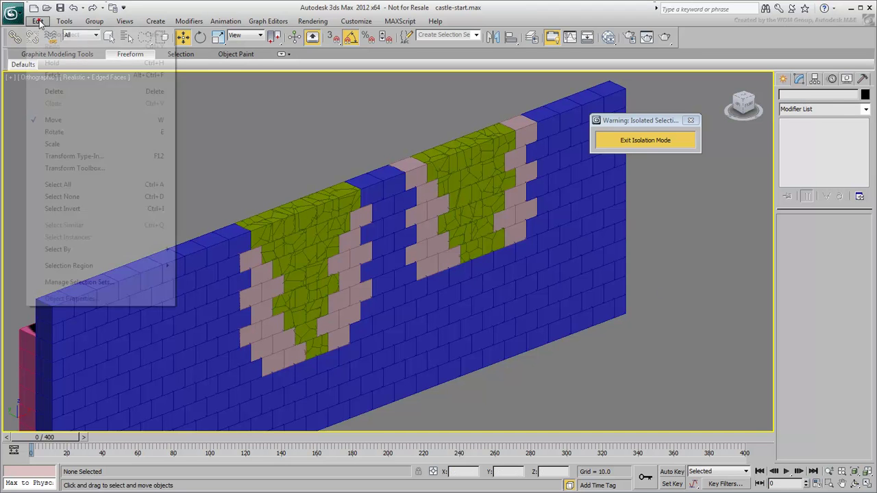
click(69, 252)
click(197, 273)
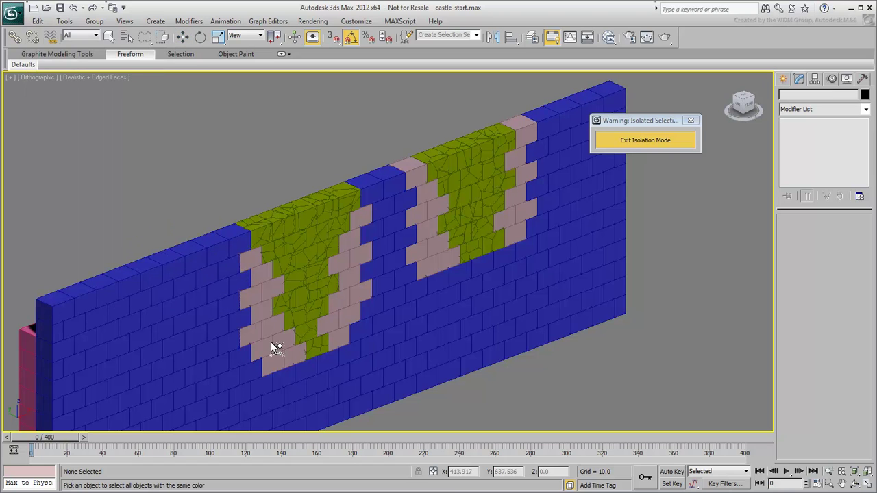
click(272, 346)
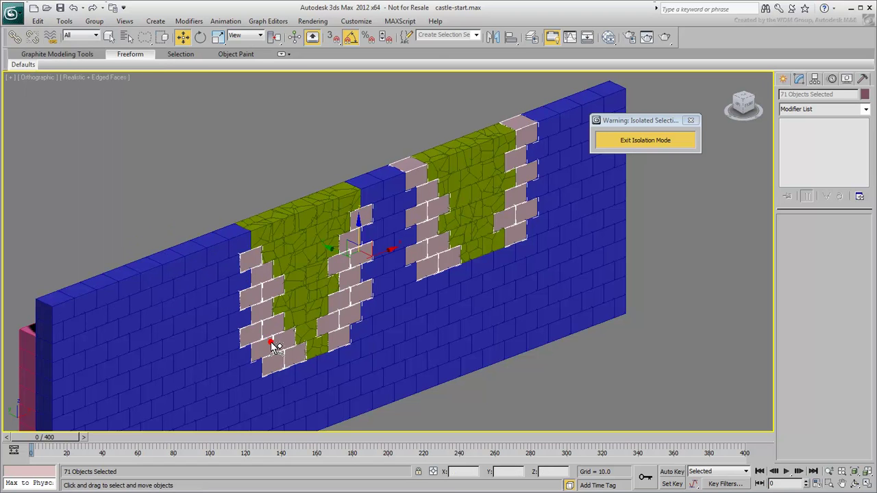
click(439, 36)
text(Dynamic Blocks)
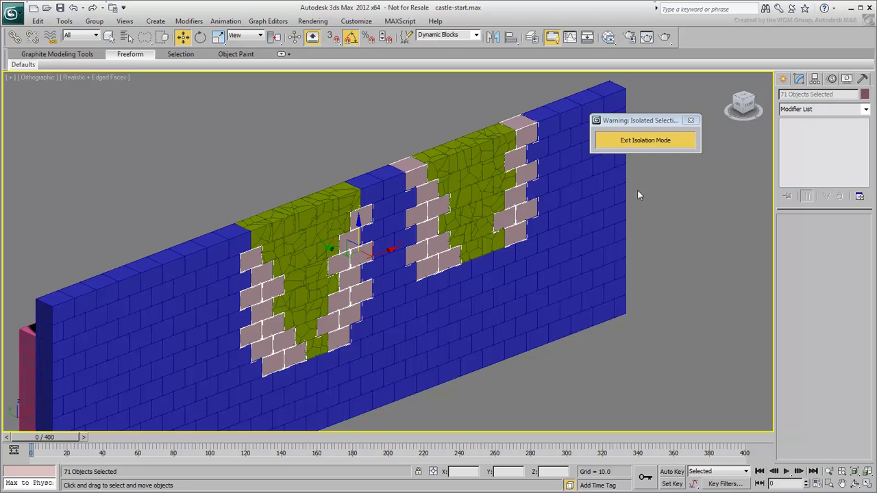
Step: Clear the selection and select all the blue bricks of the front wall by colour
click(675, 270)
alt+middle_drag(675, 271, 313, 235)
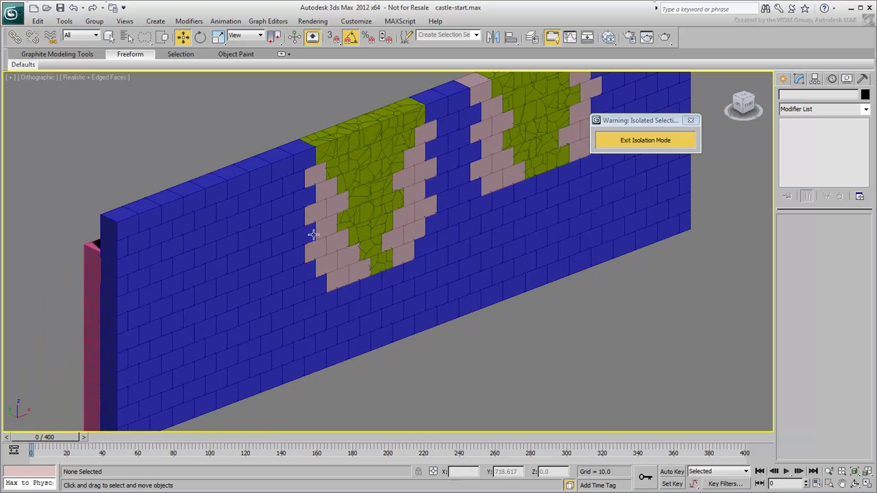
click(38, 21)
mouse_move(103, 250)
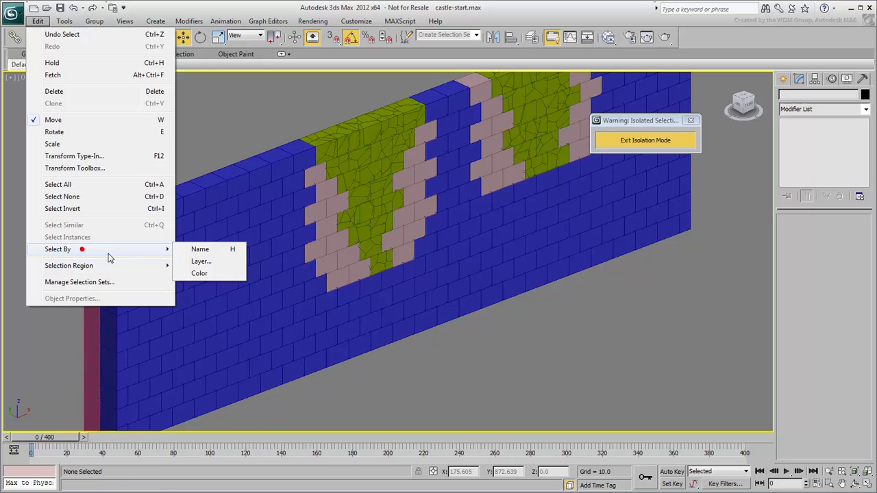
click(199, 274)
click(209, 294)
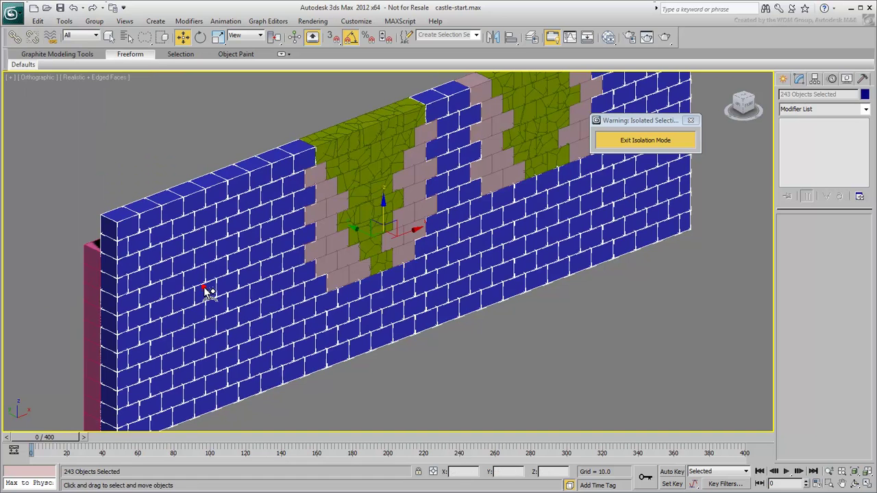
Step: Add the rear wall's dark pink bricks to the selection by colour and save everything selected as the named selection set Static Blocks
click(38, 21)
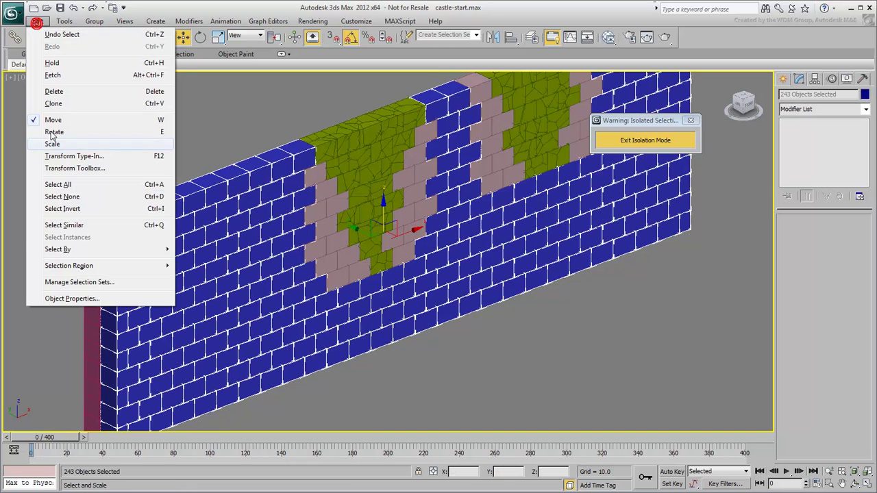
mouse_move(82, 251)
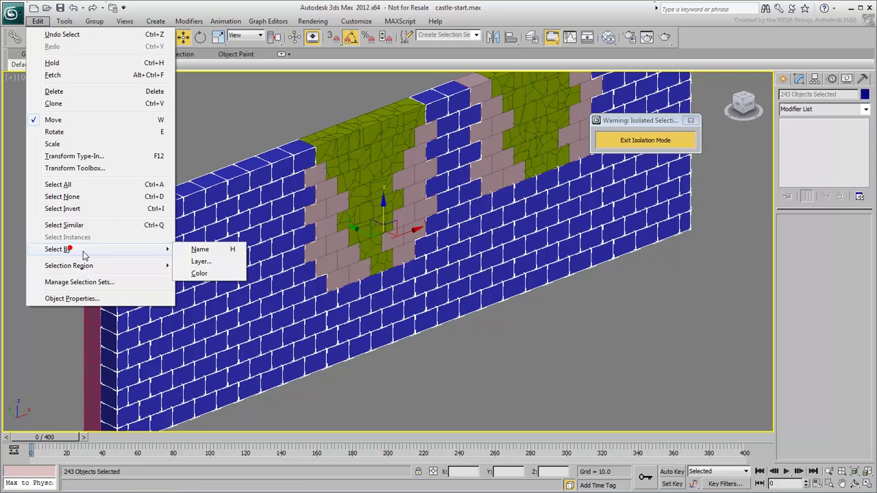
click(198, 275)
ctrl+click(86, 295)
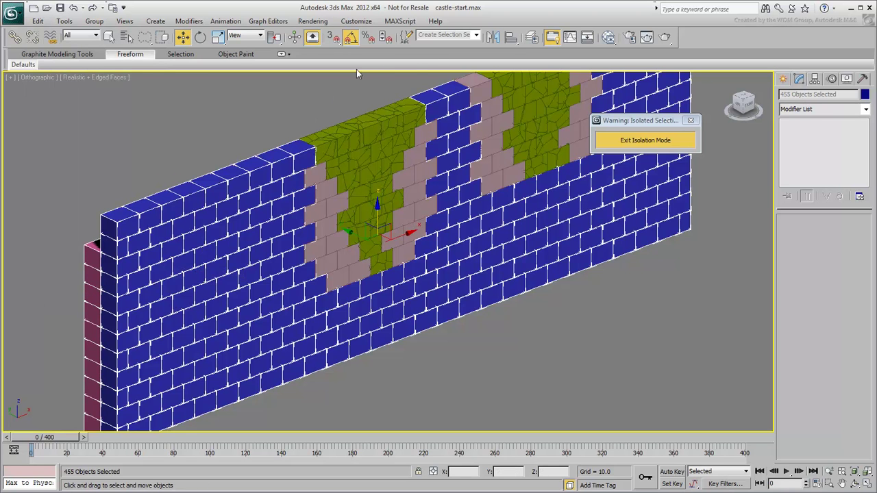
click(437, 36)
text(Static Blocks)
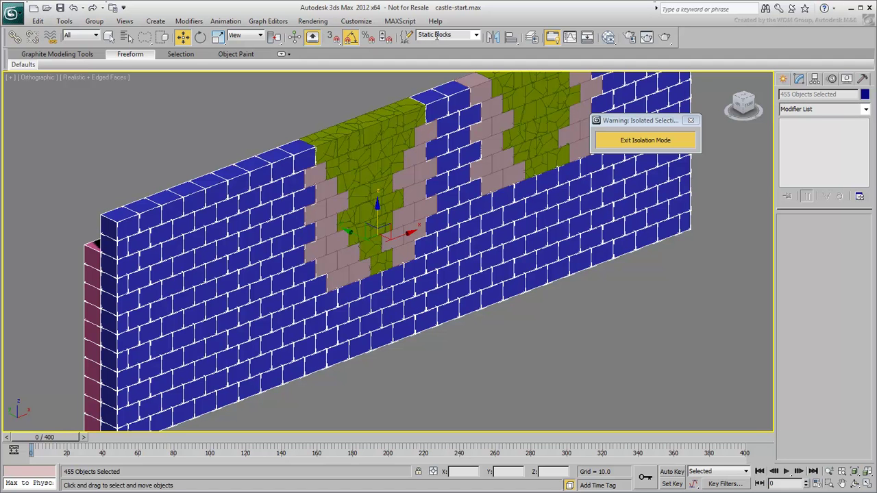
Step: Deselect the bricks, select the two green projectiles in front of the wall, and save them as the named selection set Projectiles
scroll(381, 232, down, 5)
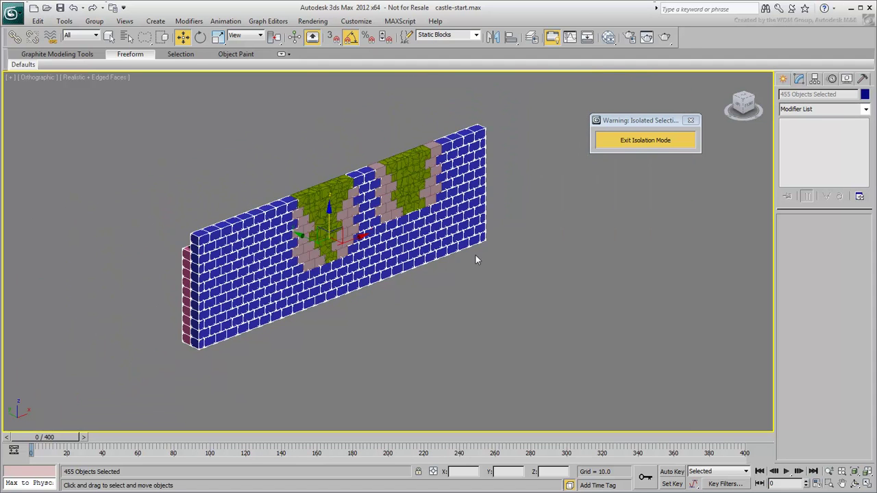
middle_drag(478, 260, 344, 231)
scroll(357, 250, down, 2)
click(382, 259)
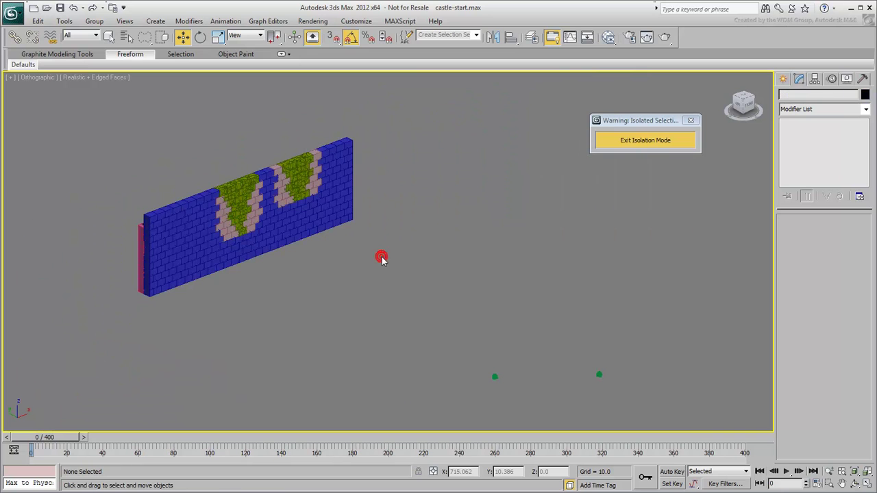
click(511, 303)
drag(634, 348, 470, 403)
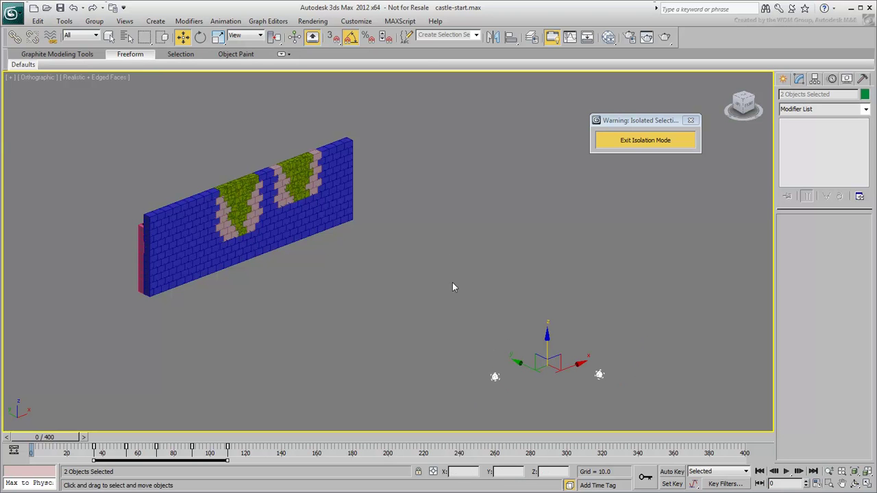
click(445, 35)
text(Pl)
key(Return)
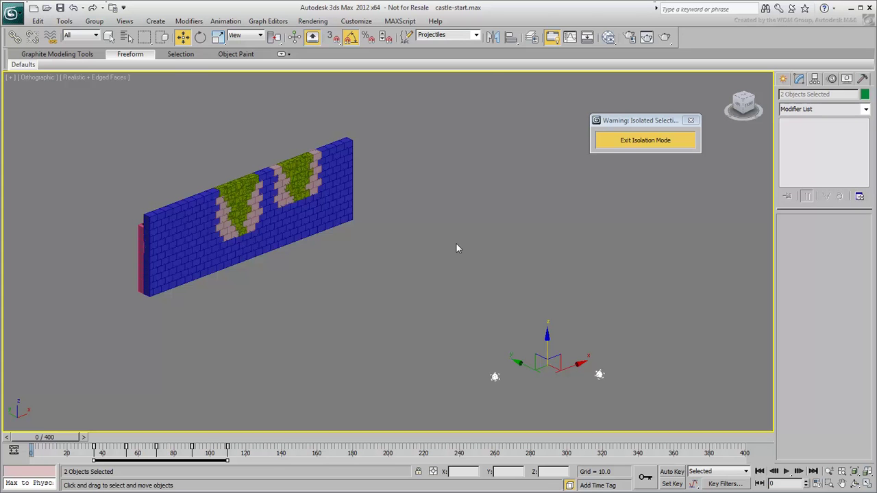
Step: Deselect the projectiles and exit isolation mode to bring back the terrain and the castle base
click(457, 244)
click(643, 142)
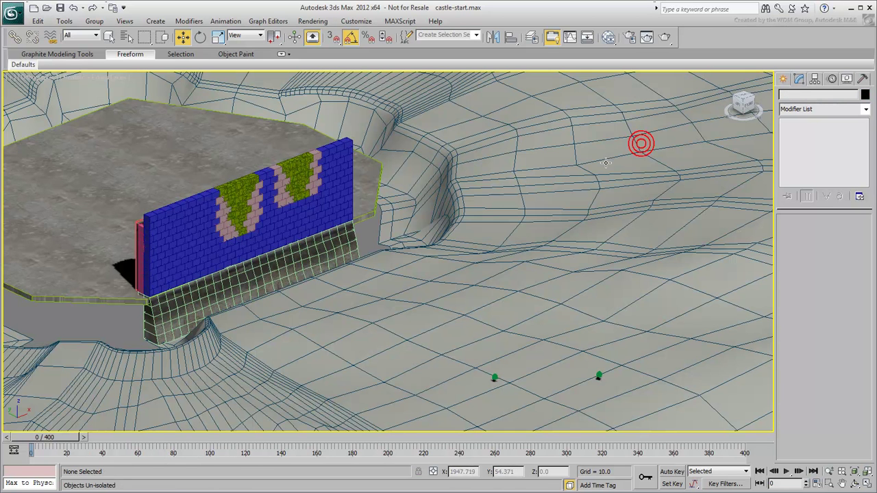
key(z)
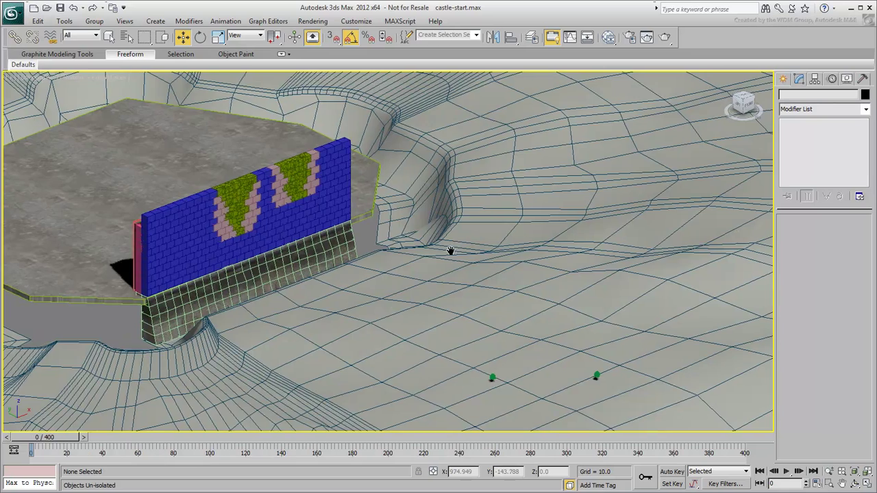
Step: Select every object in the scene, save them as the named selection set SIM Objects, and clear the selection
scroll(444, 248, down, 4)
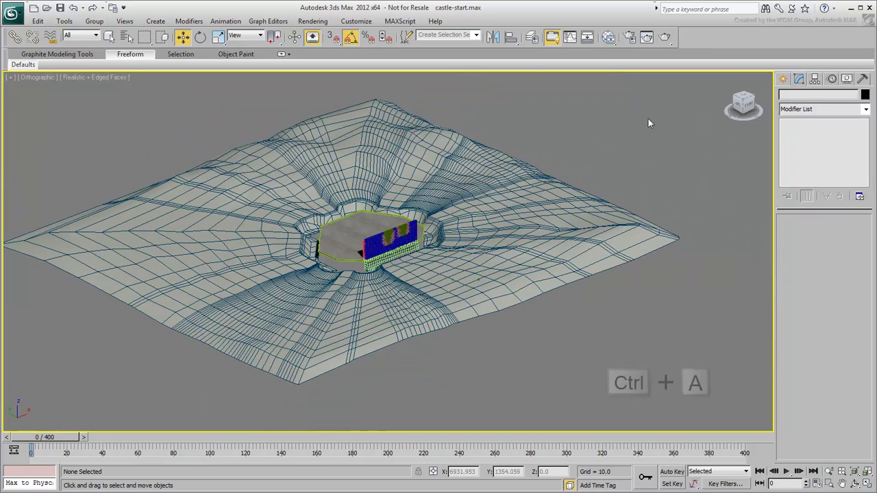
drag(660, 98, 81, 408)
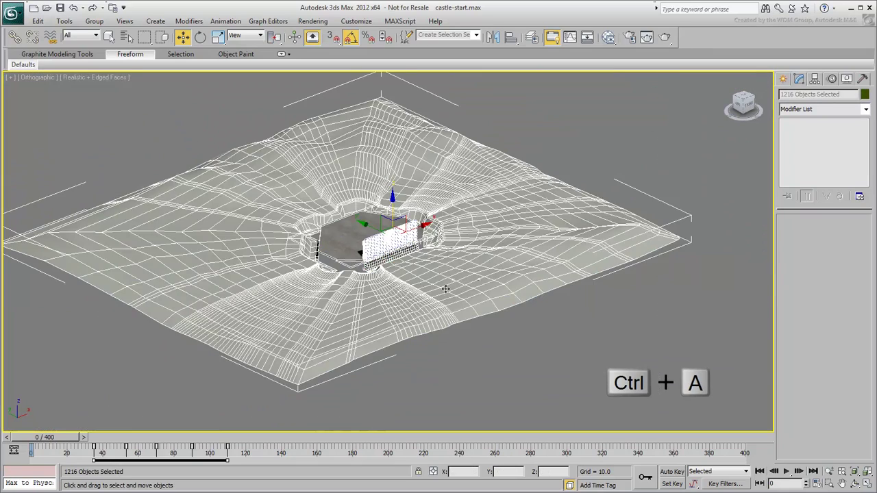
scroll(435, 283, up, 6)
middle_drag(372, 218, 411, 266)
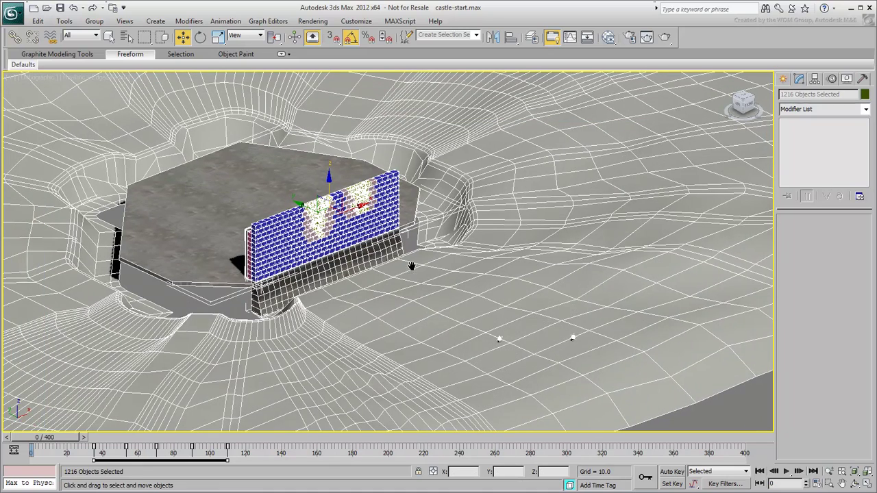
click(447, 36)
text(SIM Objects)
key(Return)
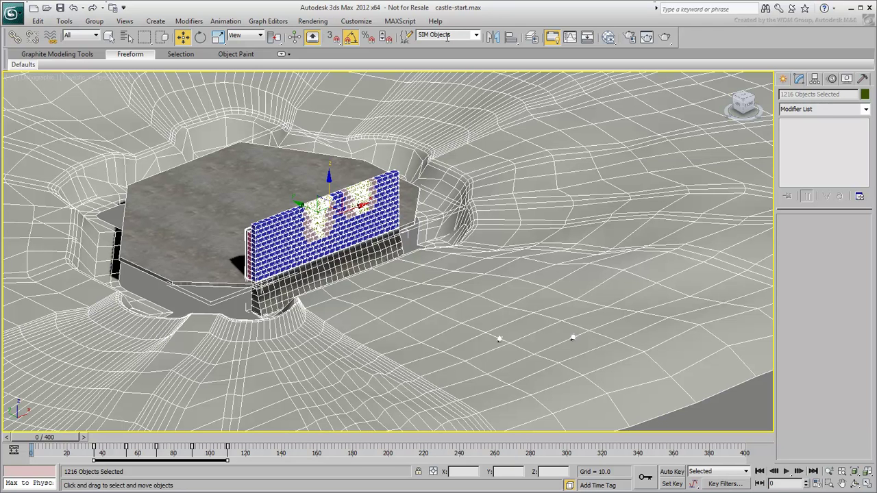
click(184, 308)
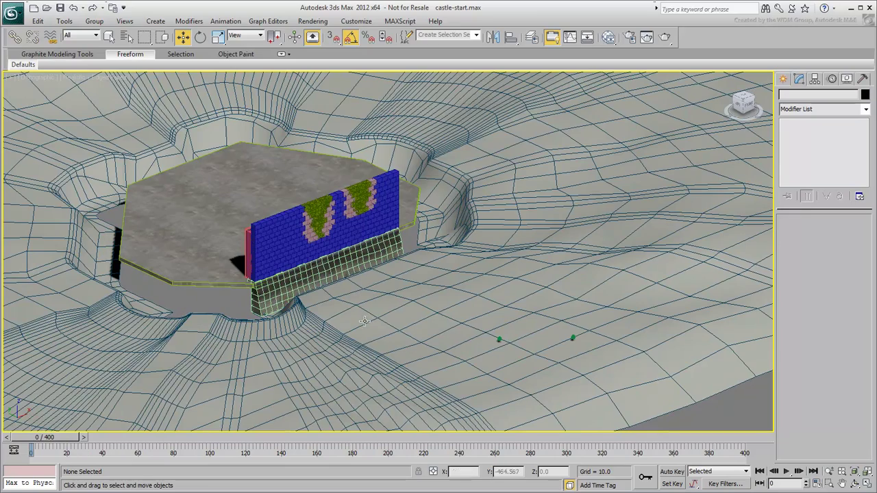
alt+middle_drag(392, 310, 373, 320)
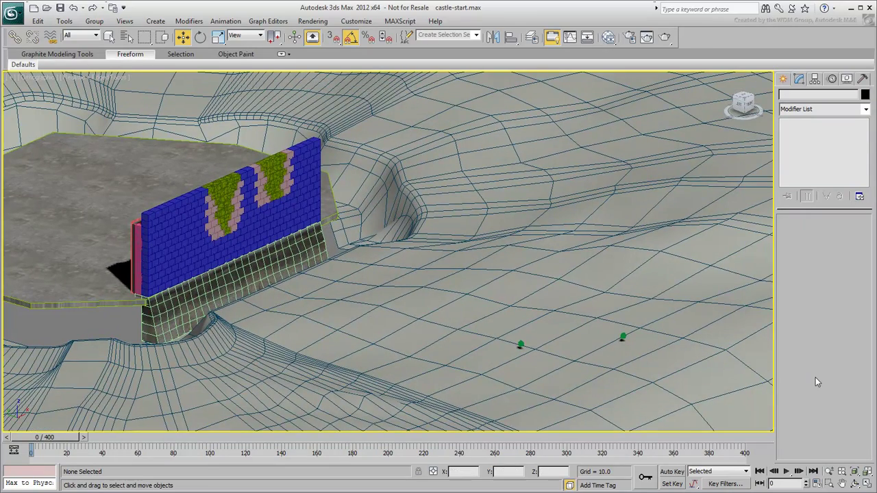